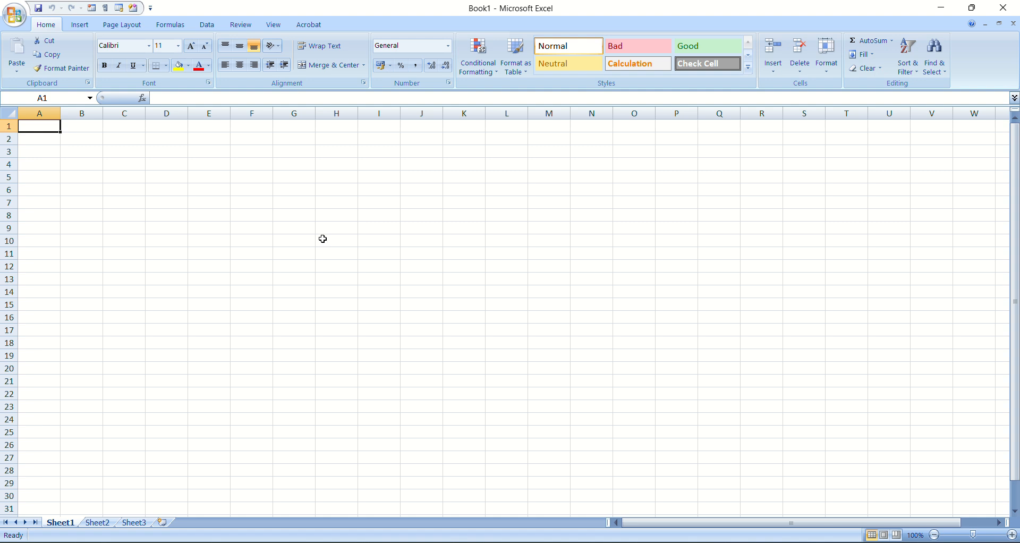
Merge and center the cell range D5:K6 into a single cell
left_click(168, 175)
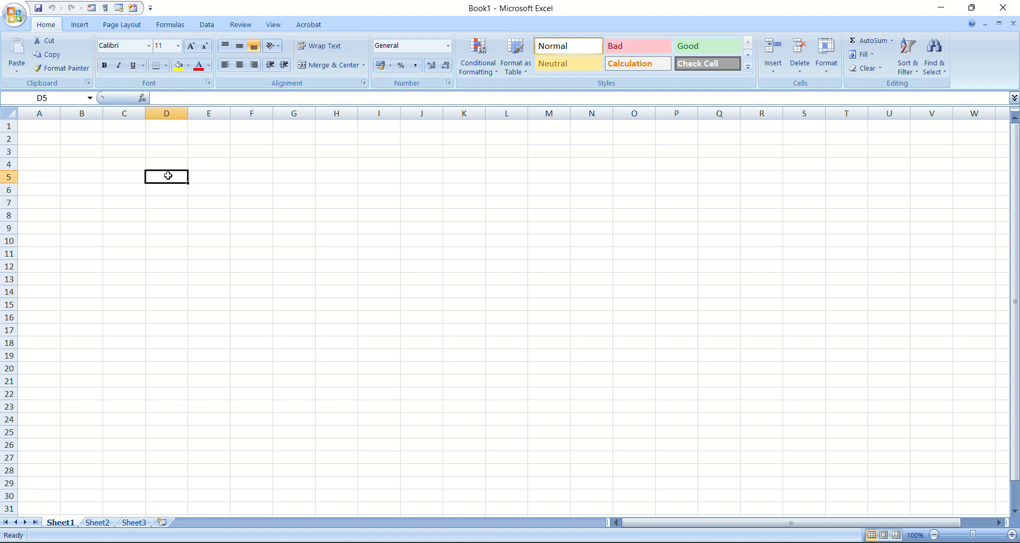
left_click_drag(168, 175, 457, 189)
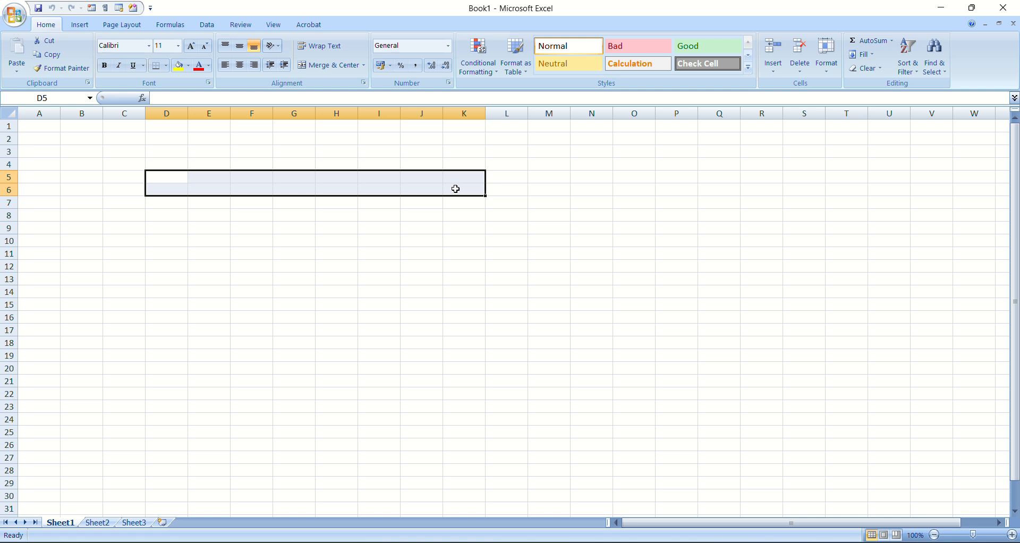
left_click(328, 66)
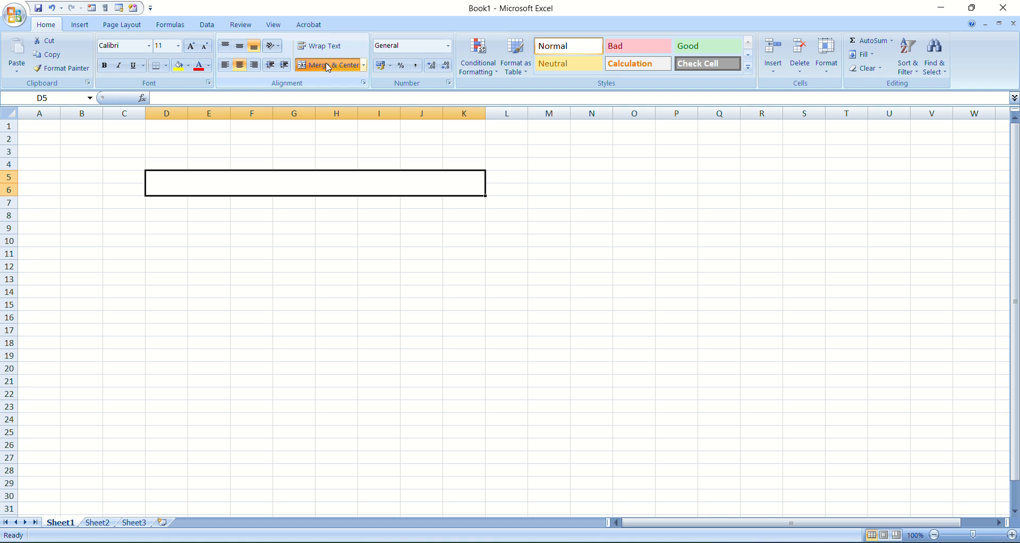
left_click(270, 240)
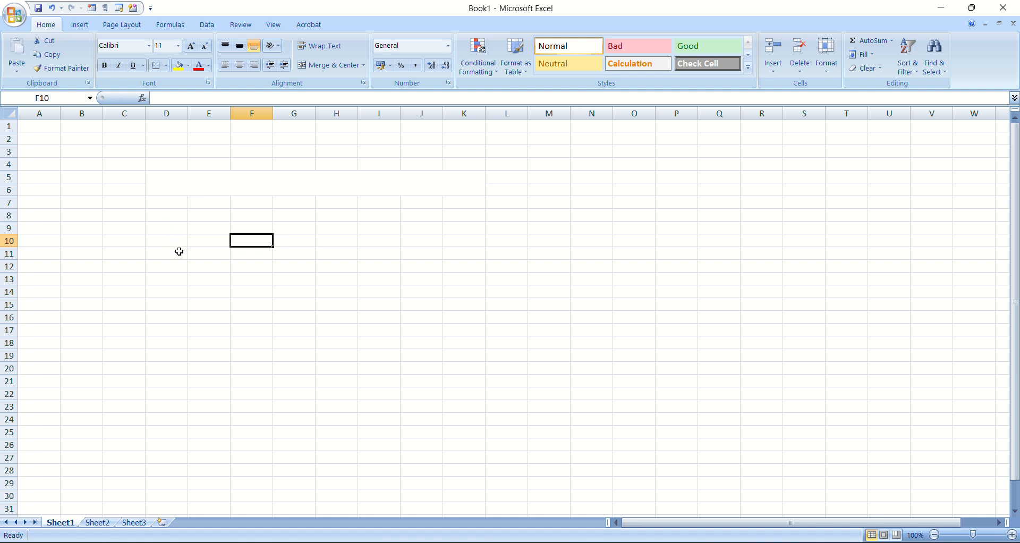
left_click(183, 180)
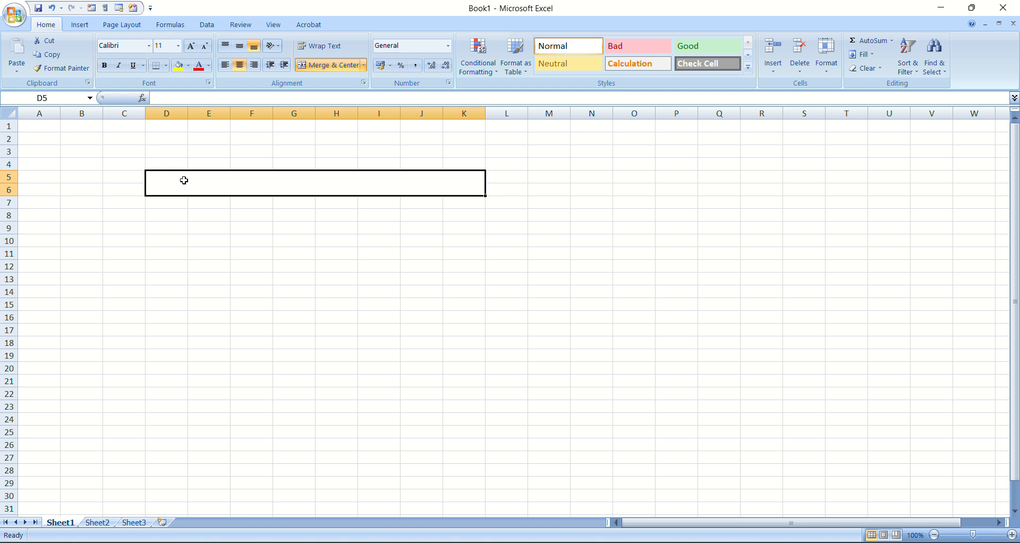
left_click(191, 238)
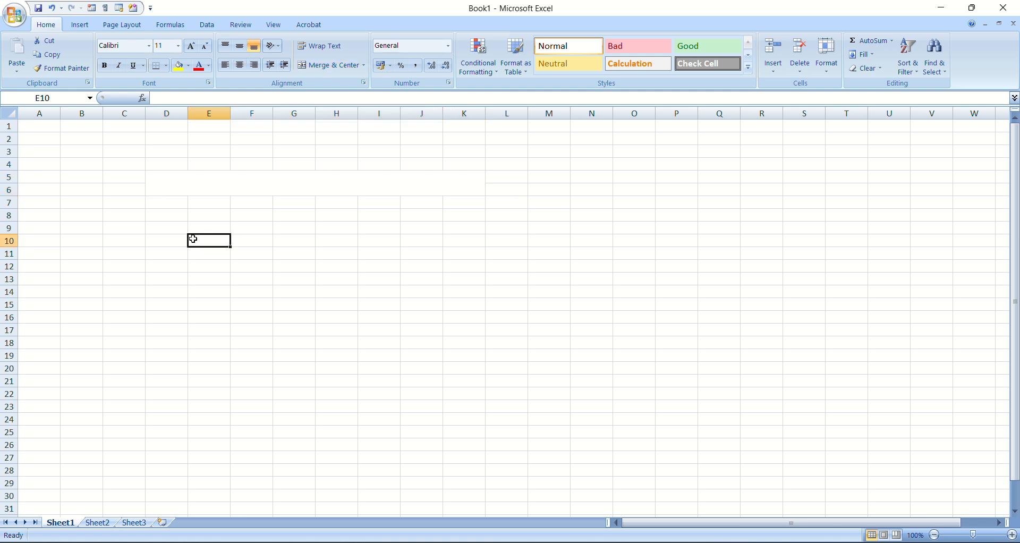
Enter the sentence "This is to certify that is not good for the health." in the merged cell D5:K6
left_click(212, 179)
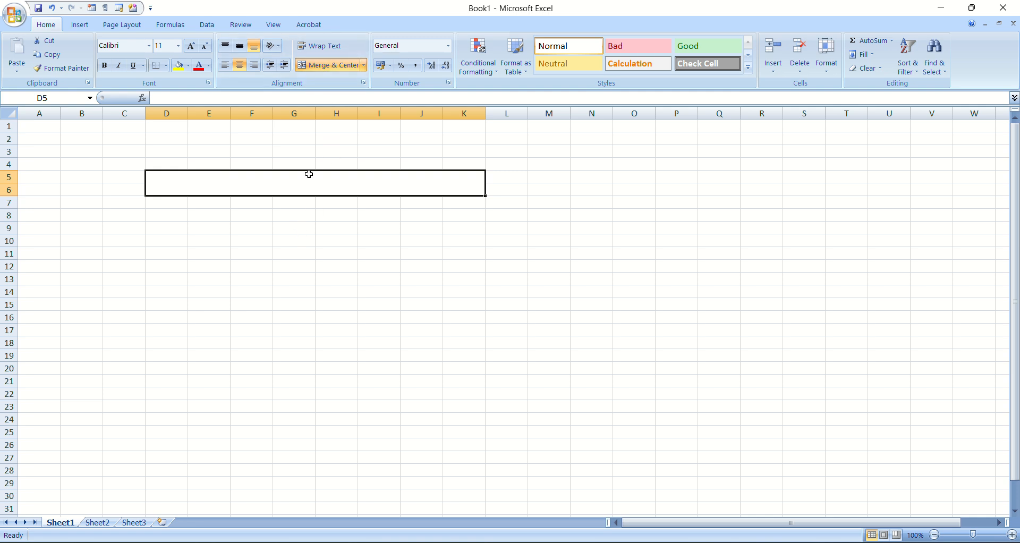
type("This")
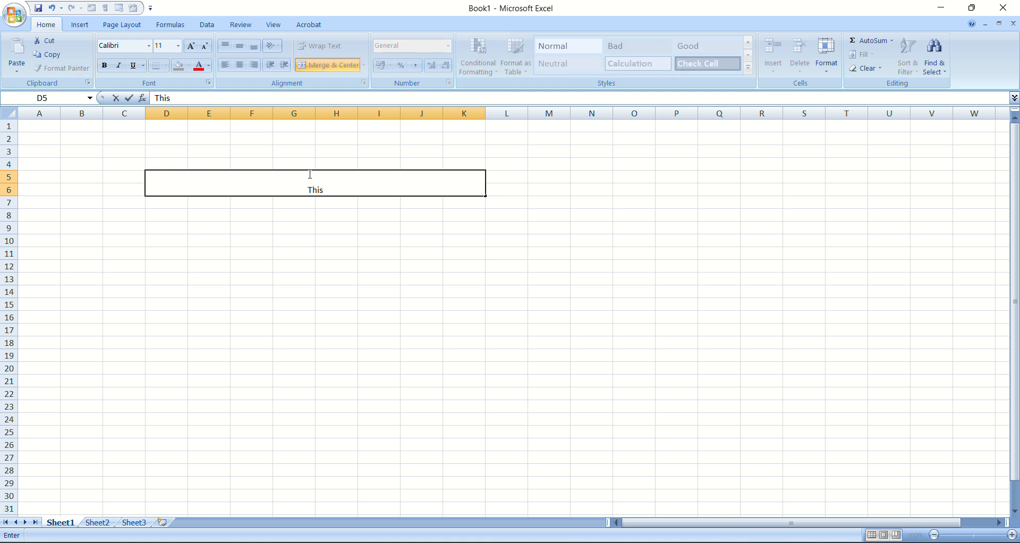
type(" is to certify t")
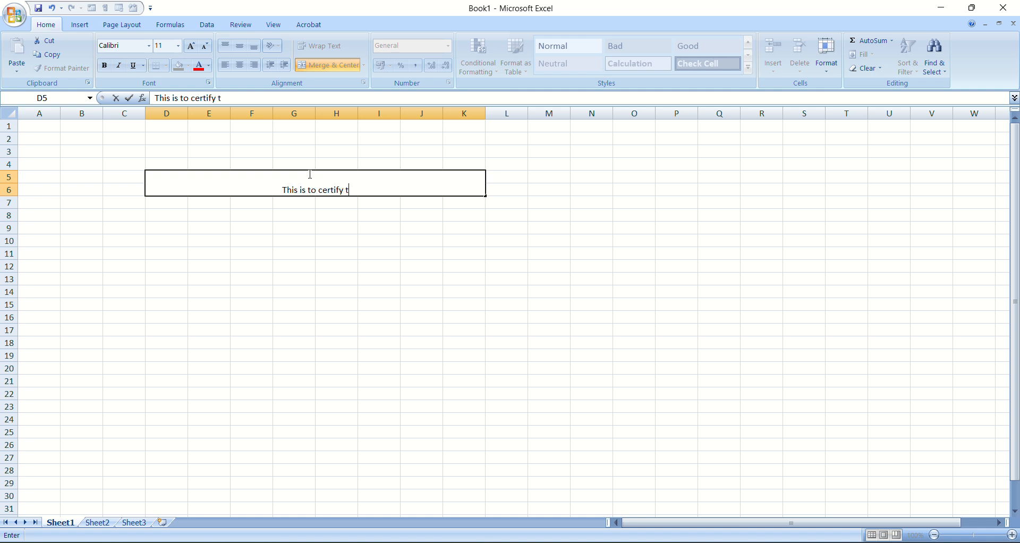
type("hat ")
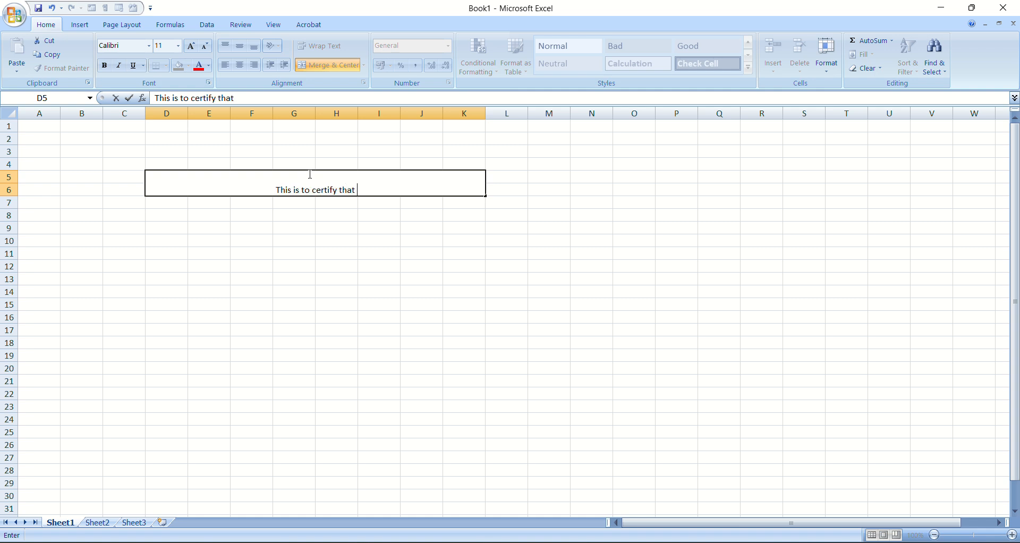
type("is not")
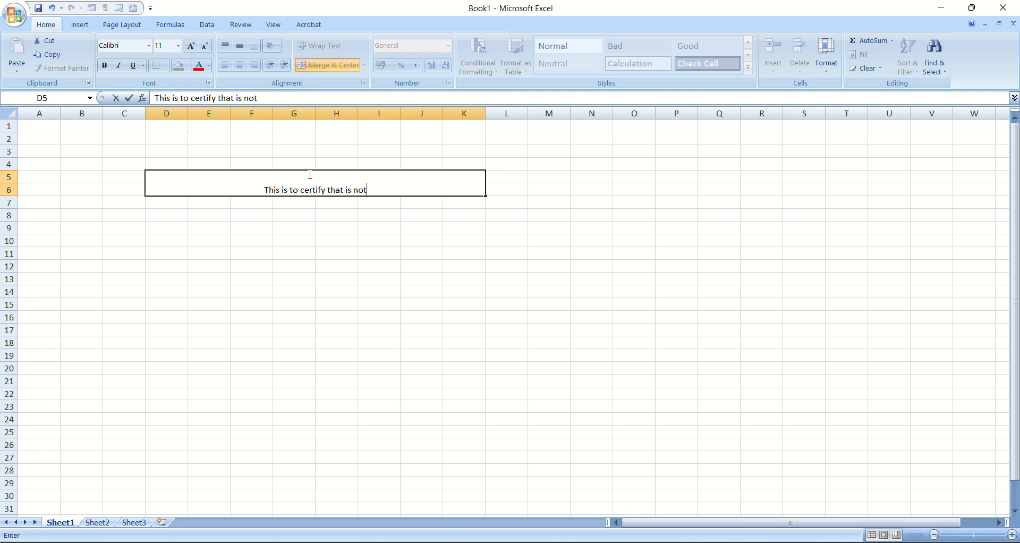
type(" no")
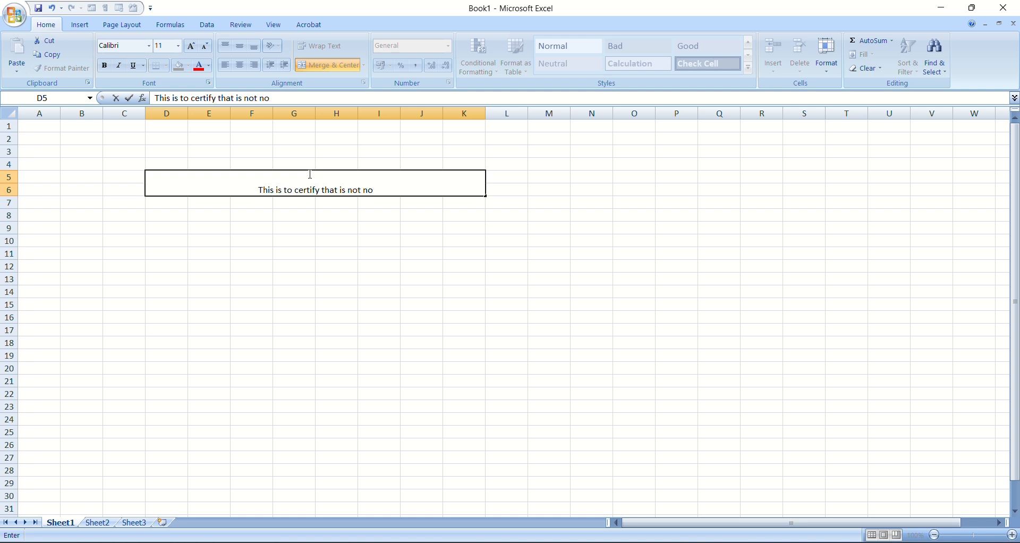
key("BackSpace")
key("BackSpace")
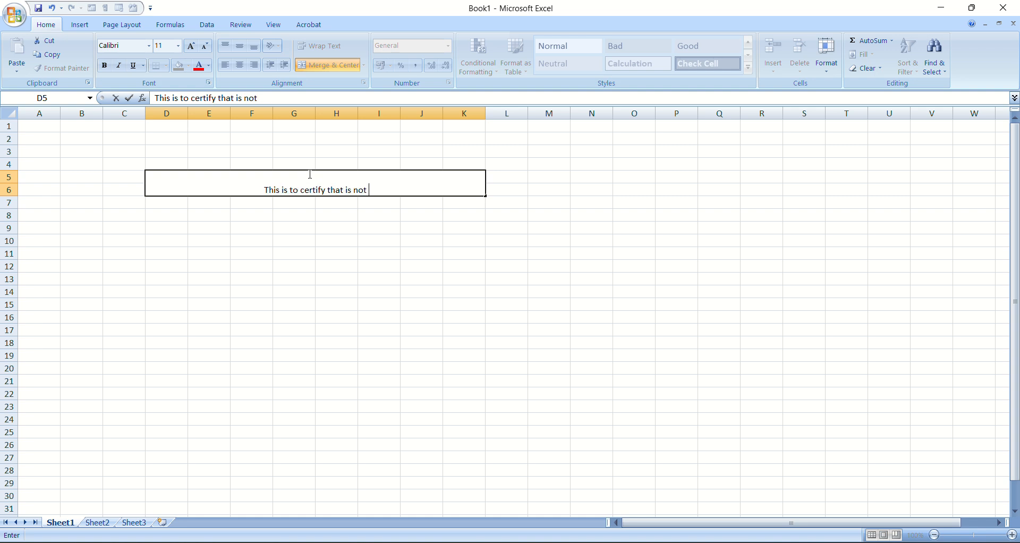
type("good")
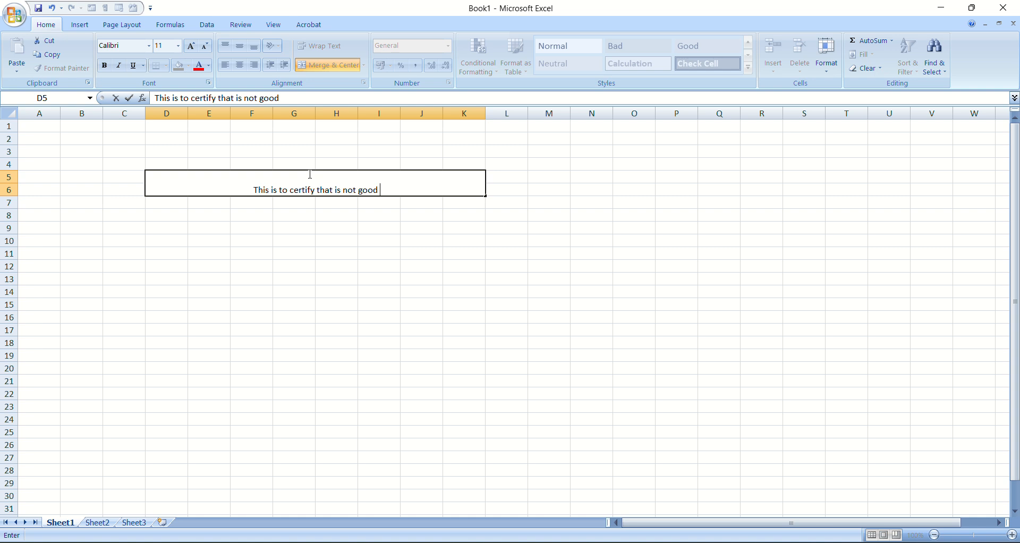
type(" for")
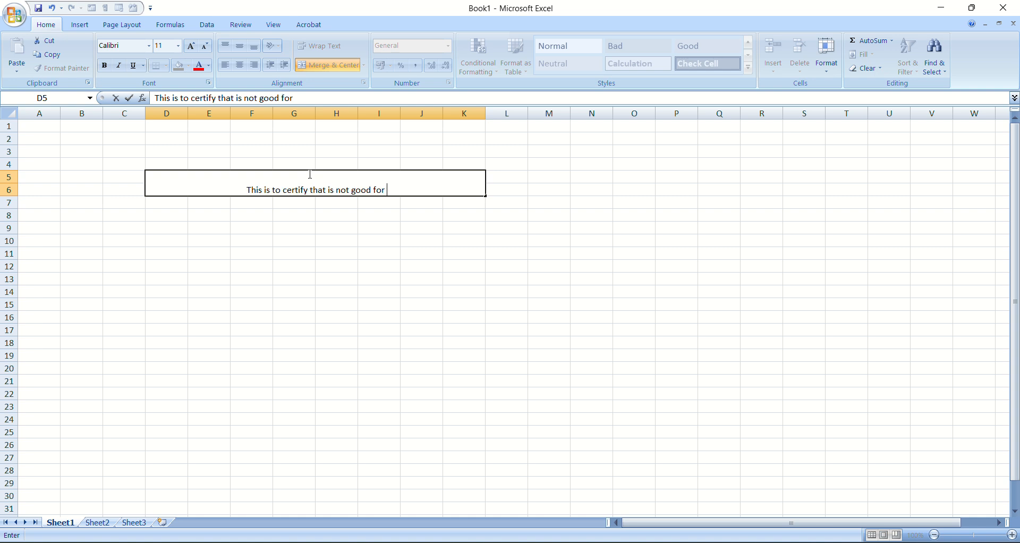
type(" the ")
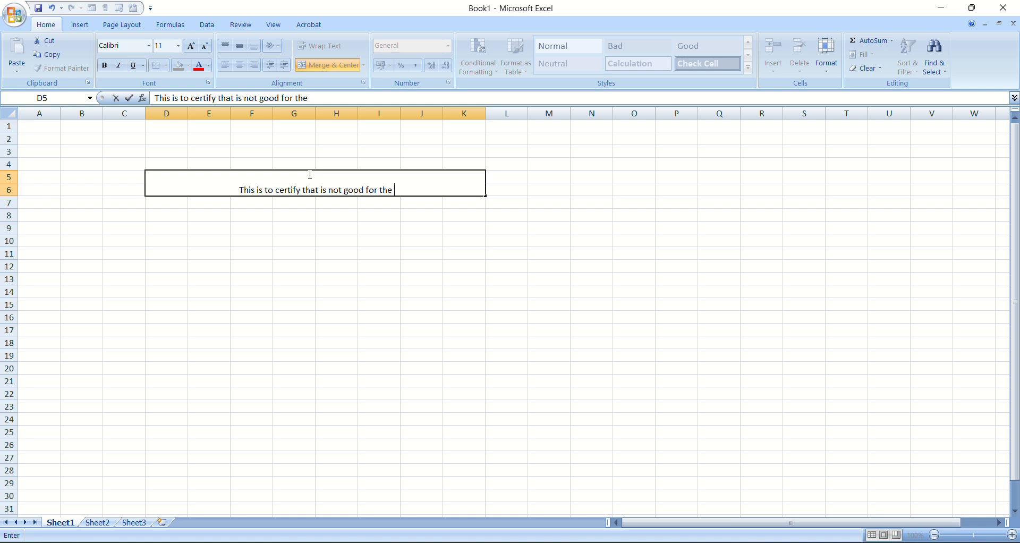
type("hea")
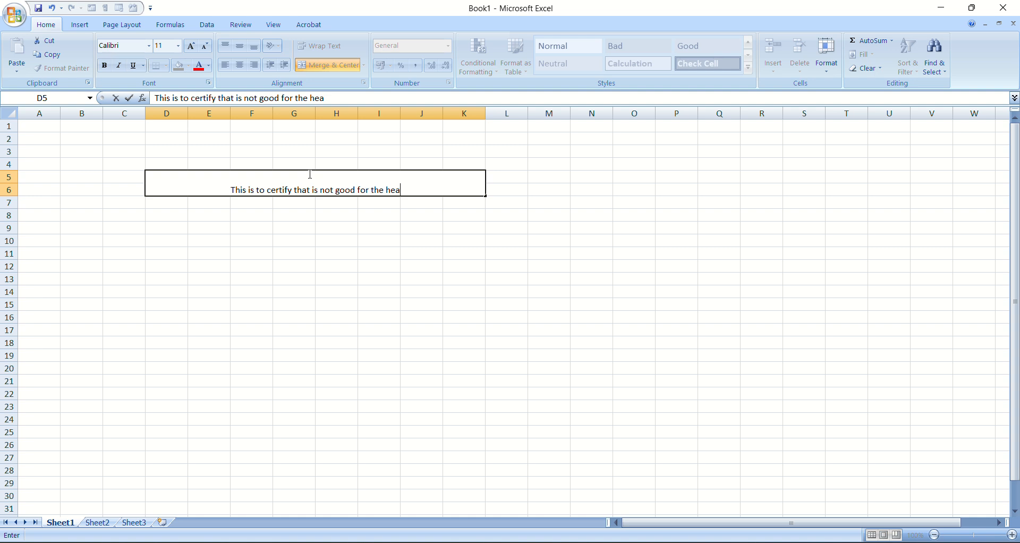
type("lth")
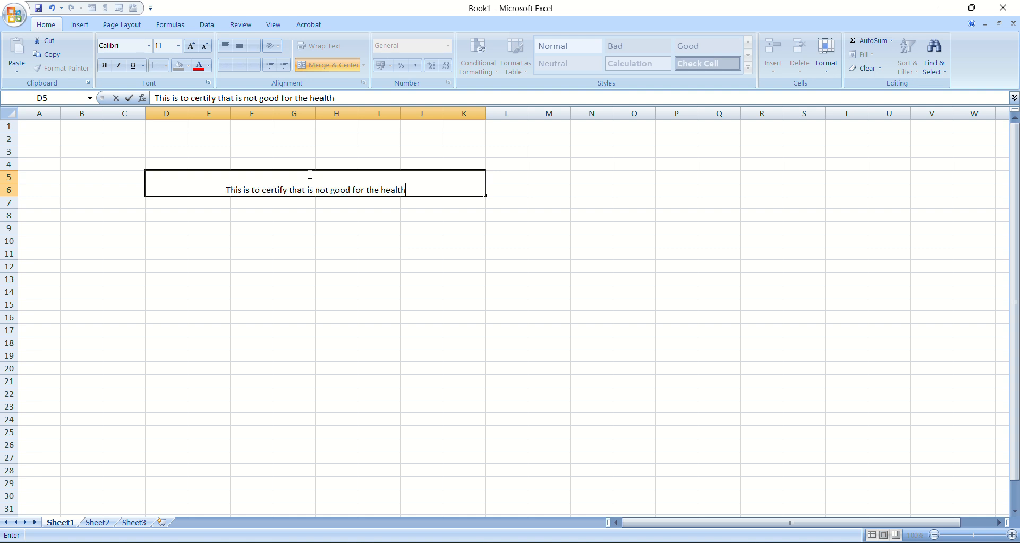
type(" by")
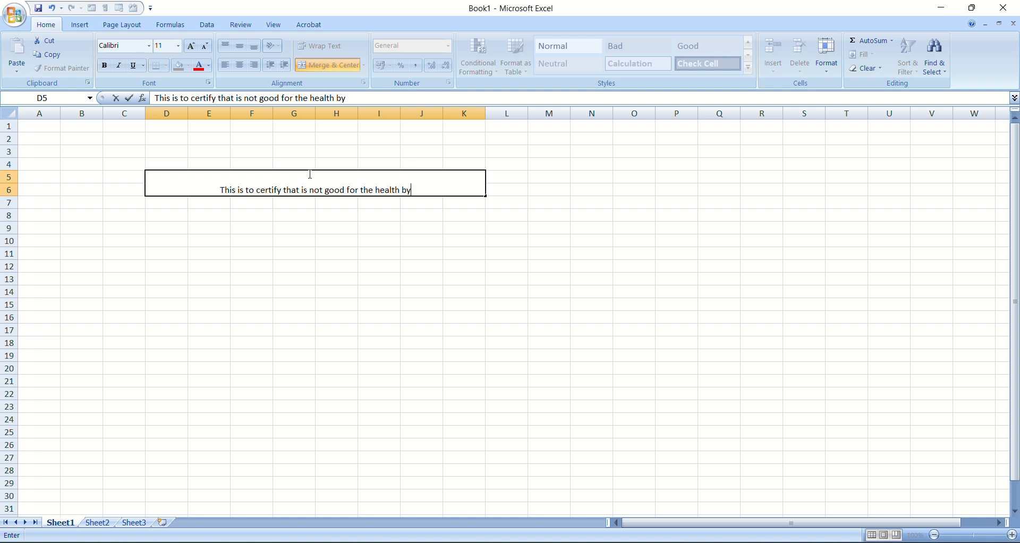
key("BackSpace")
type("ut")
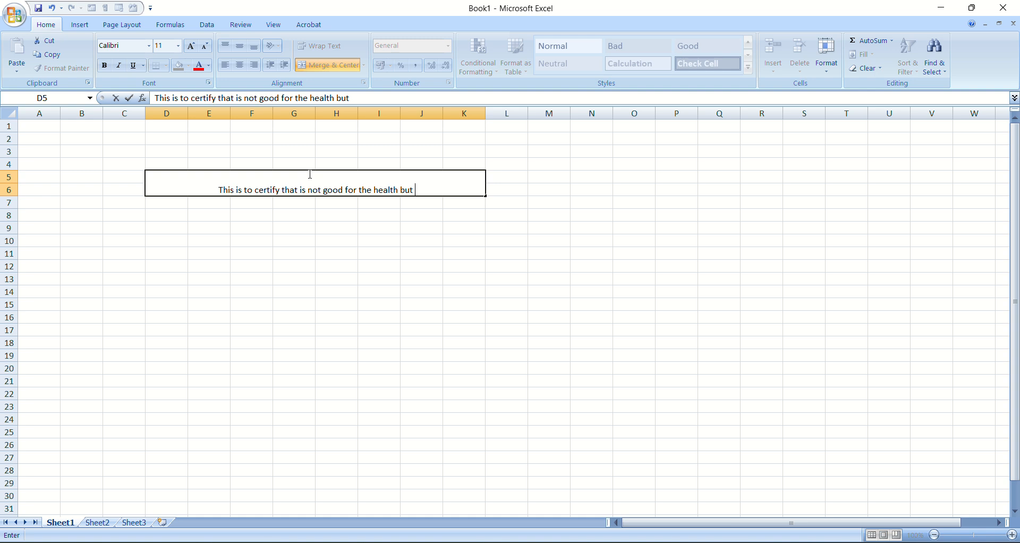
key("BackSpace")
key("BackSpace")
key("BackSpace")
key("BackSpace")
key("BackSpace")
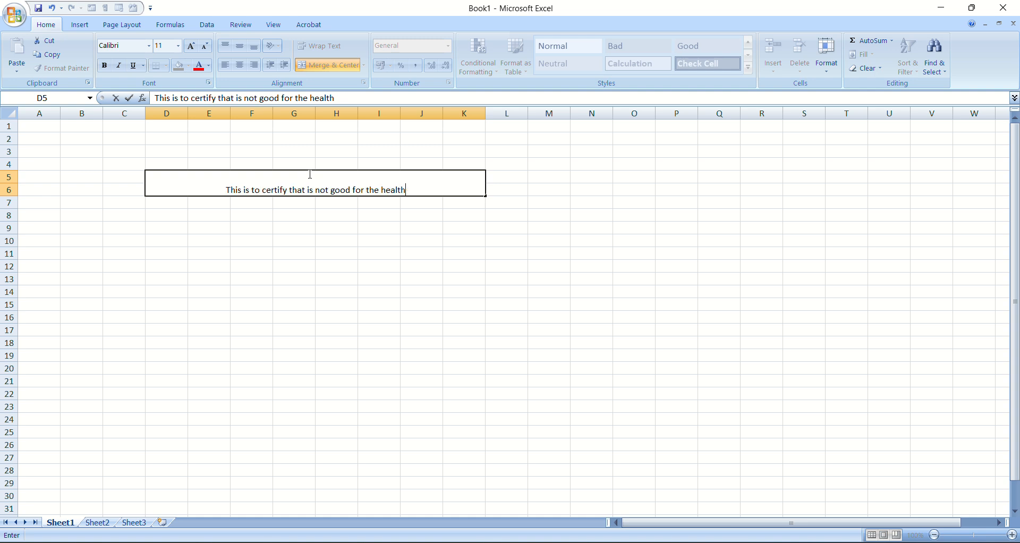
type(".")
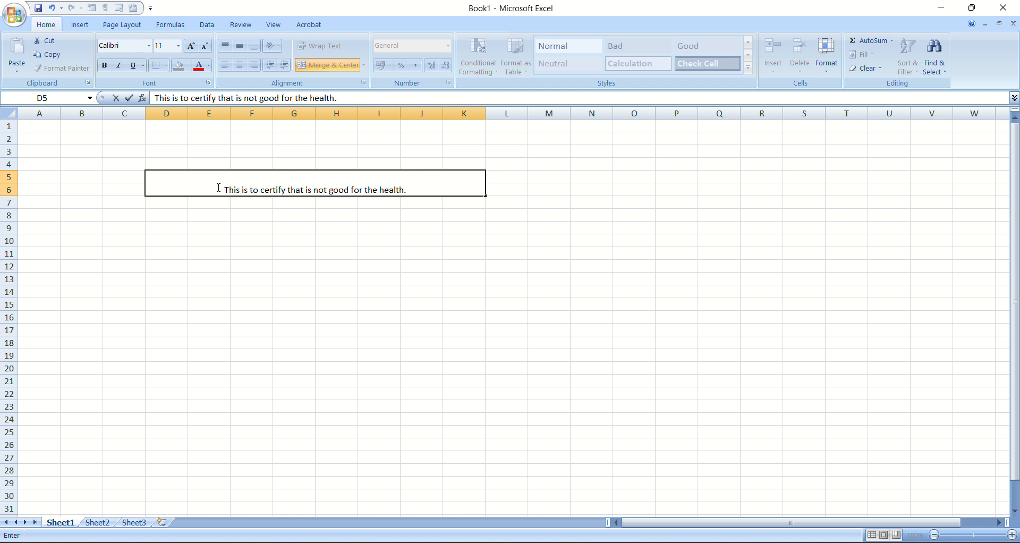
Enlarge the font of the whole sentence in the merged cell to size 22 and finish editing the cell
left_click_drag(219, 188, 446, 187)
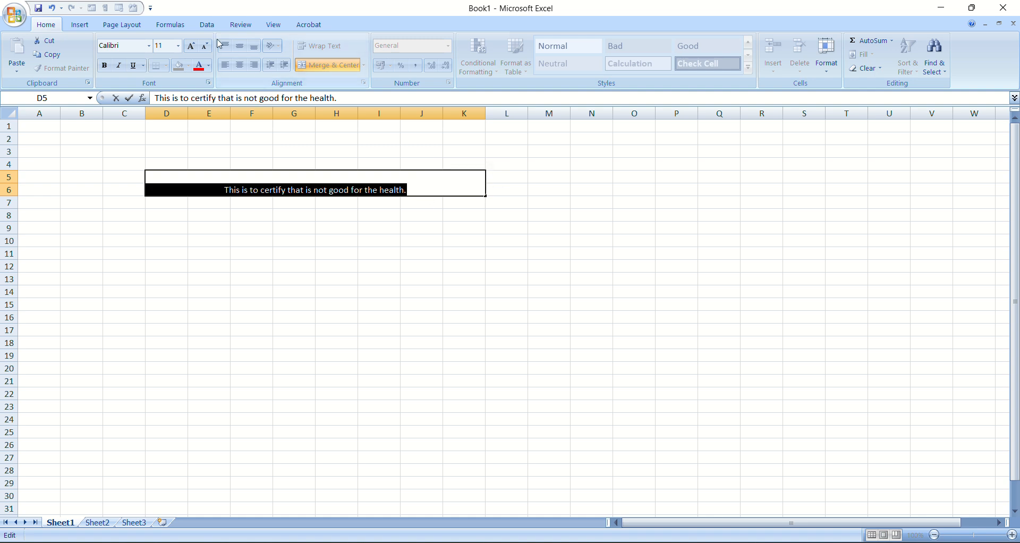
left_click(192, 47)
left_click(191, 47)
left_click(191, 47)
left_click(191, 47)
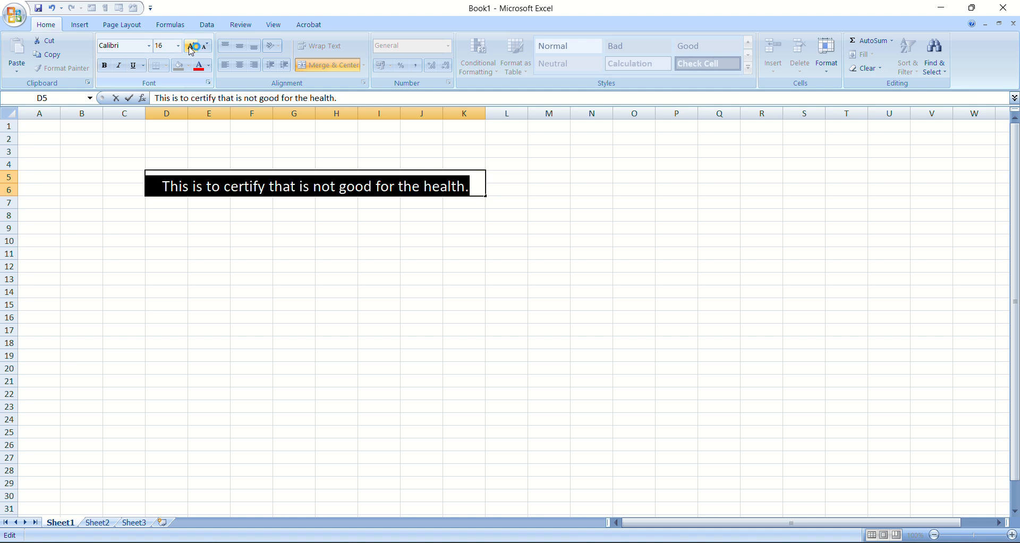
left_click(191, 47)
left_click(191, 47)
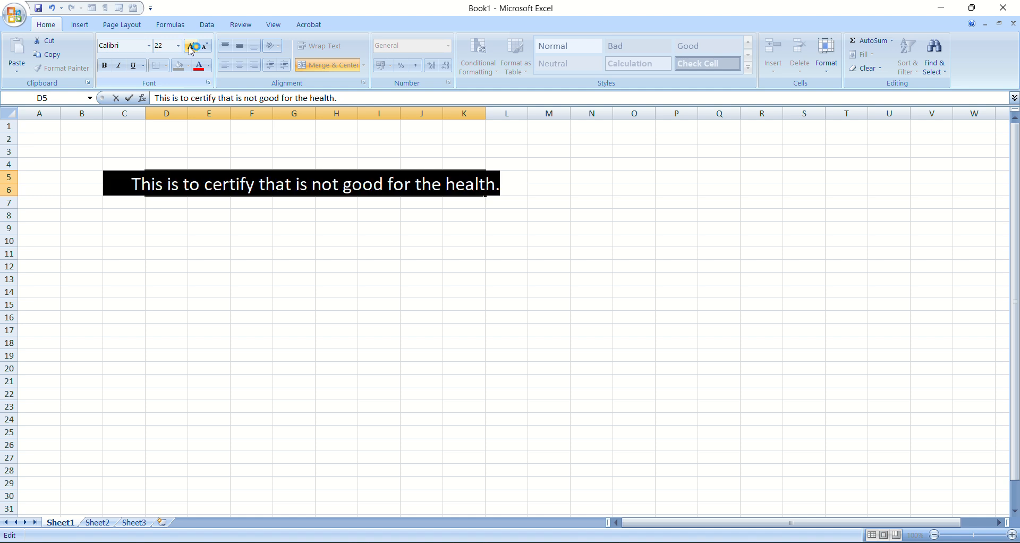
left_click(209, 290)
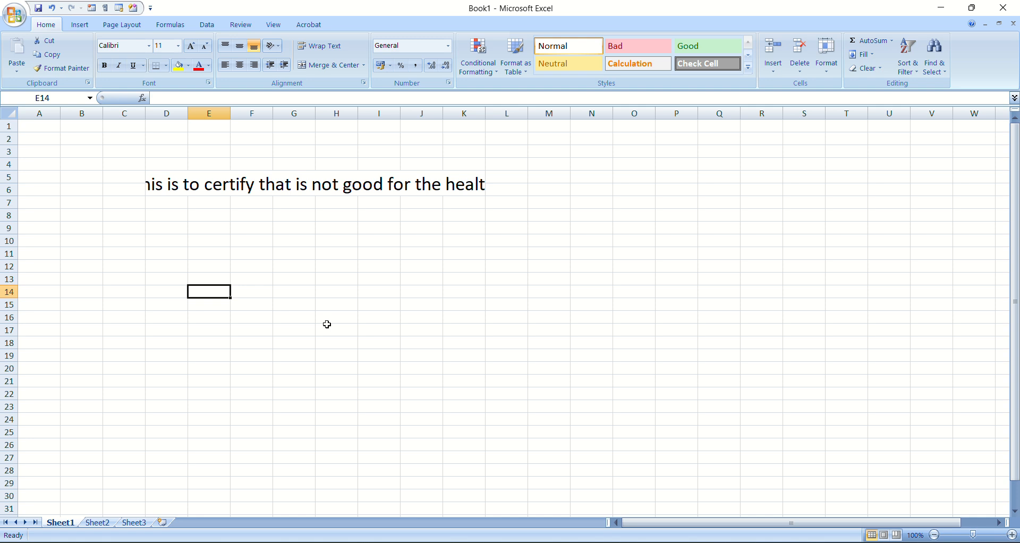
Turn on Wrap Text for the merged cell D5:K6 containing the sentence
left_click(305, 184)
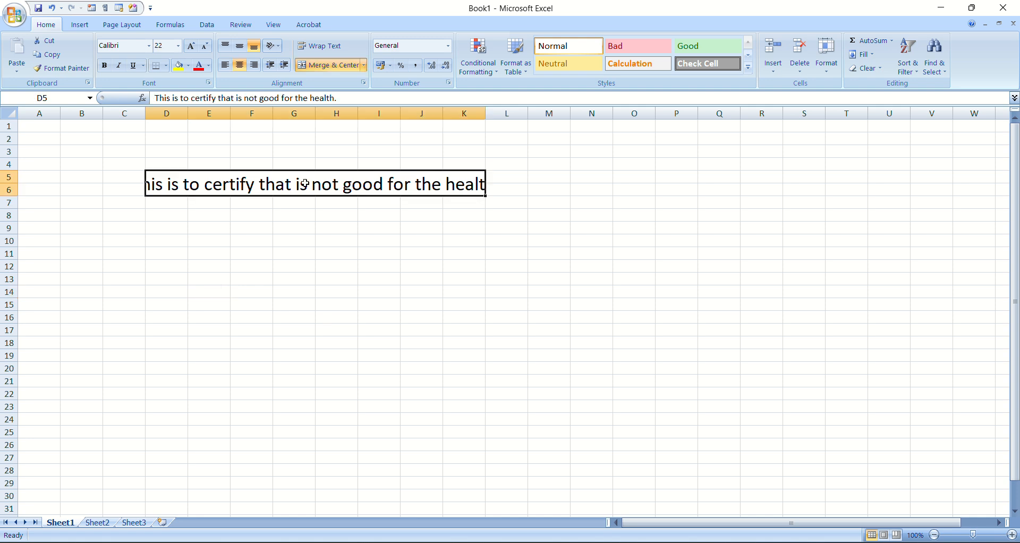
left_click(325, 49)
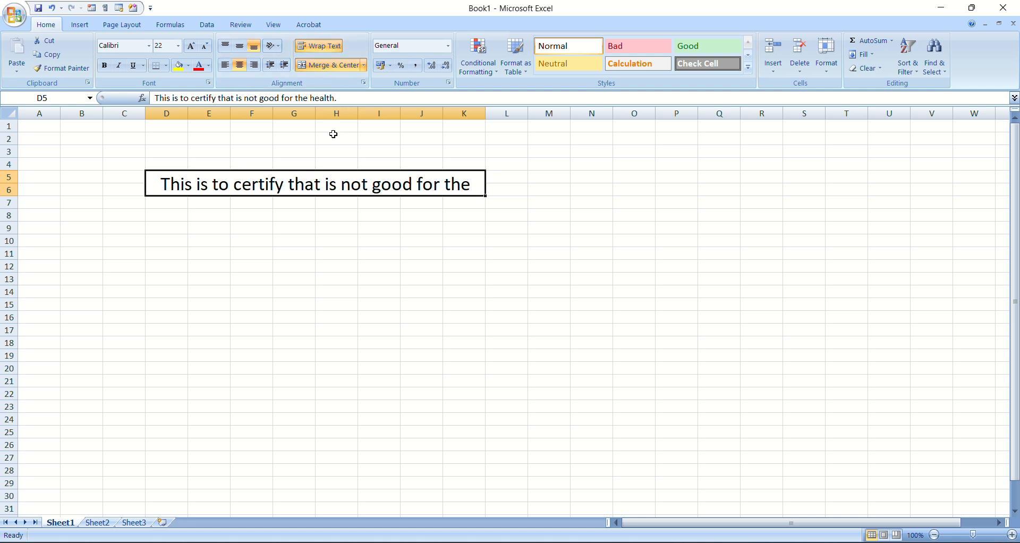
left_click(391, 265)
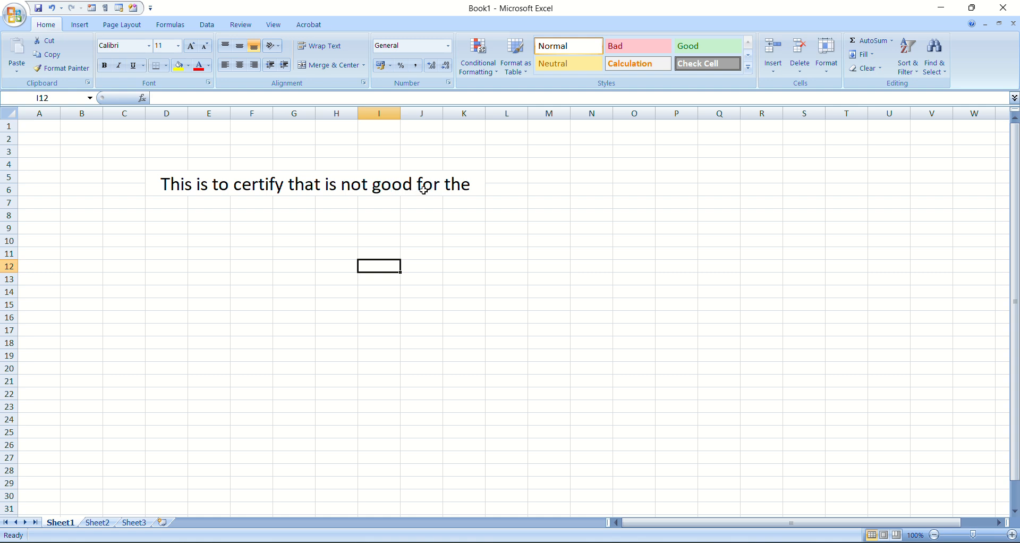
Reduce the font size of the sentence in the merged cell D5:K6 to 20
left_click(406, 184)
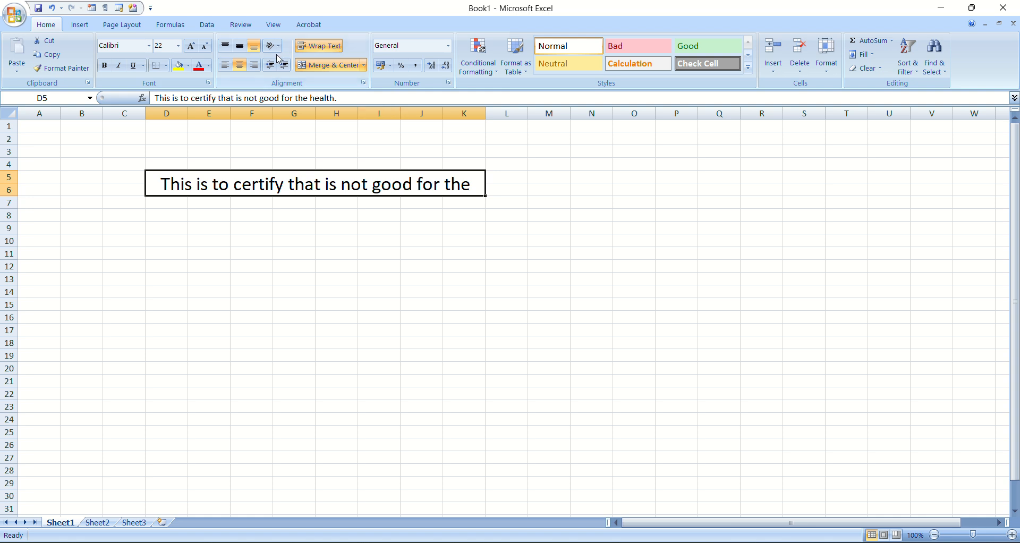
left_click(205, 48)
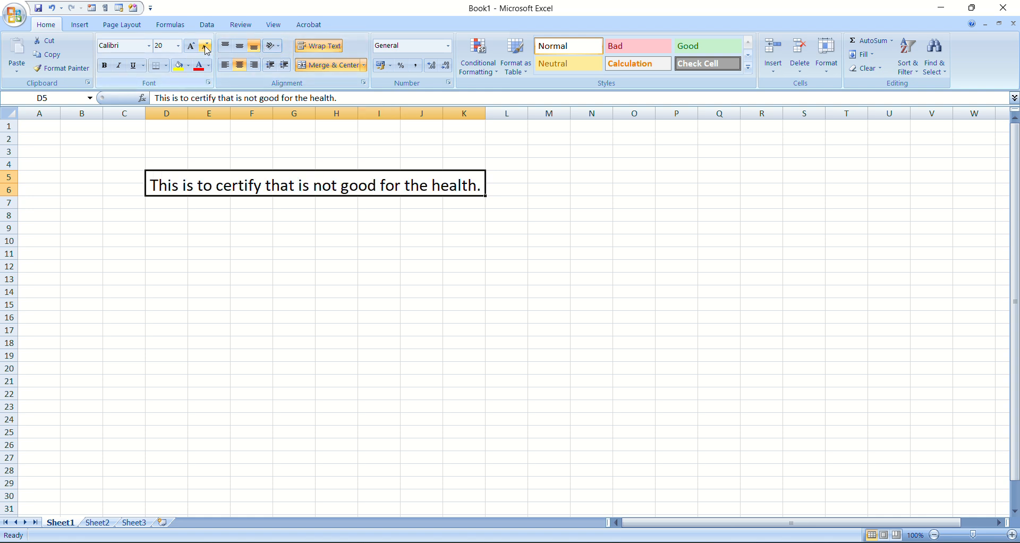
left_click(299, 418)
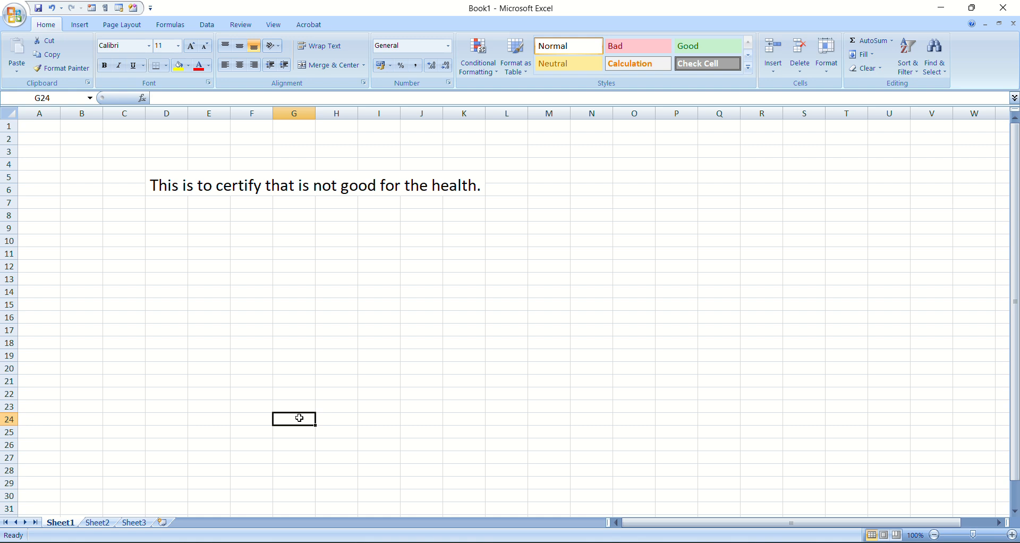
left_click(326, 193)
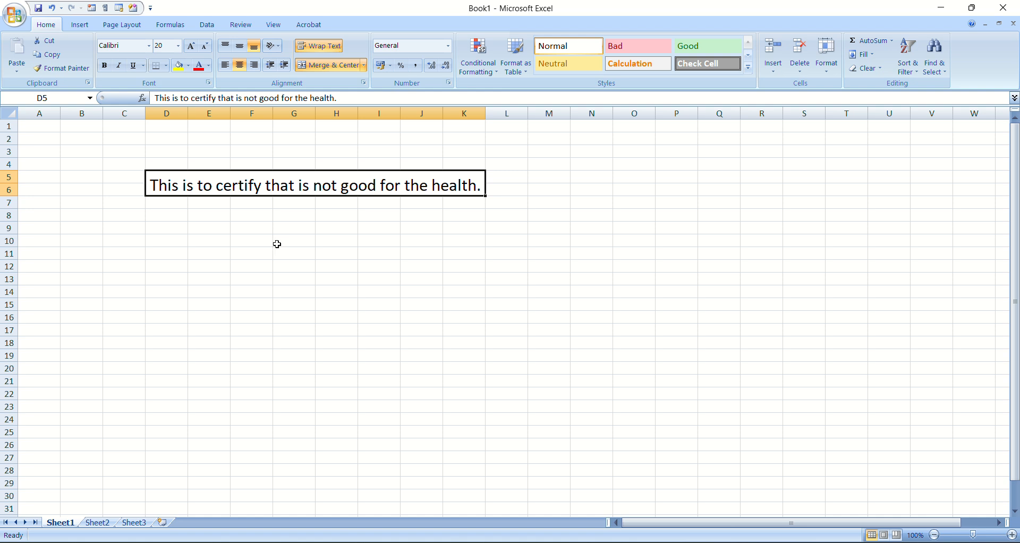
Merge and center the cell range D10:J15 below the sentence
left_click_drag(182, 241, 422, 302)
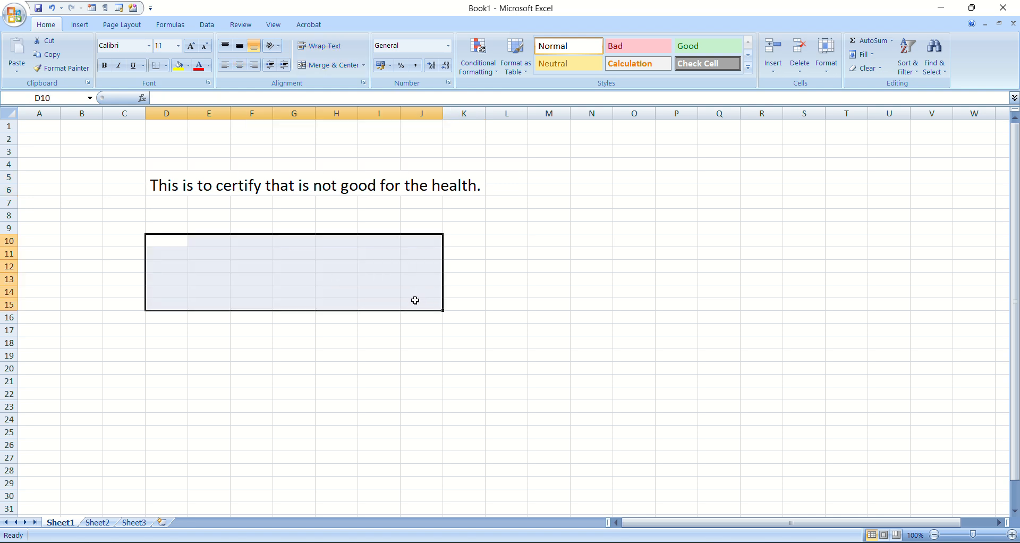
left_click(342, 60)
left_click(615, 319)
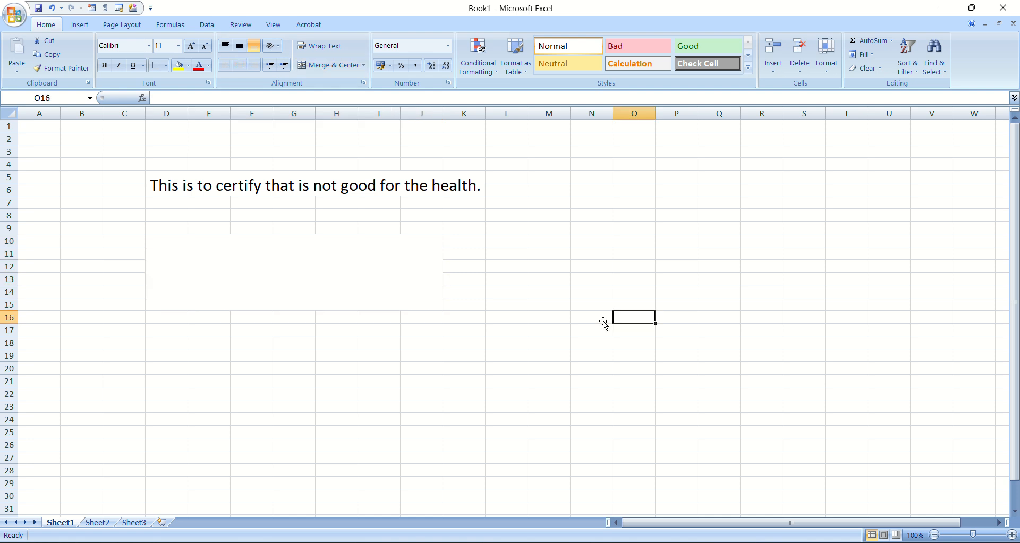
Turn on Wrap Text for the merged cell D10:J15 and fill it with yellow
left_click(372, 255)
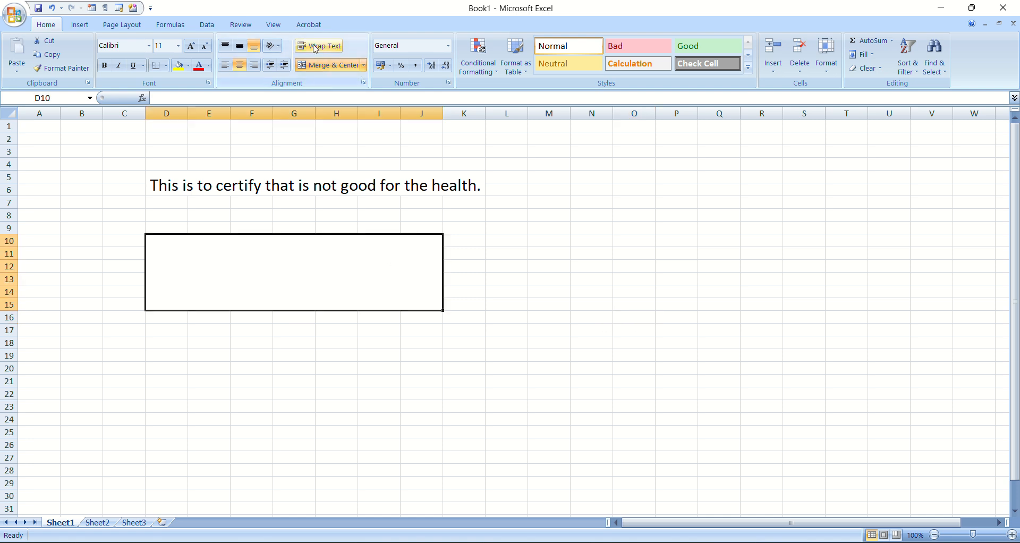
left_click(521, 379)
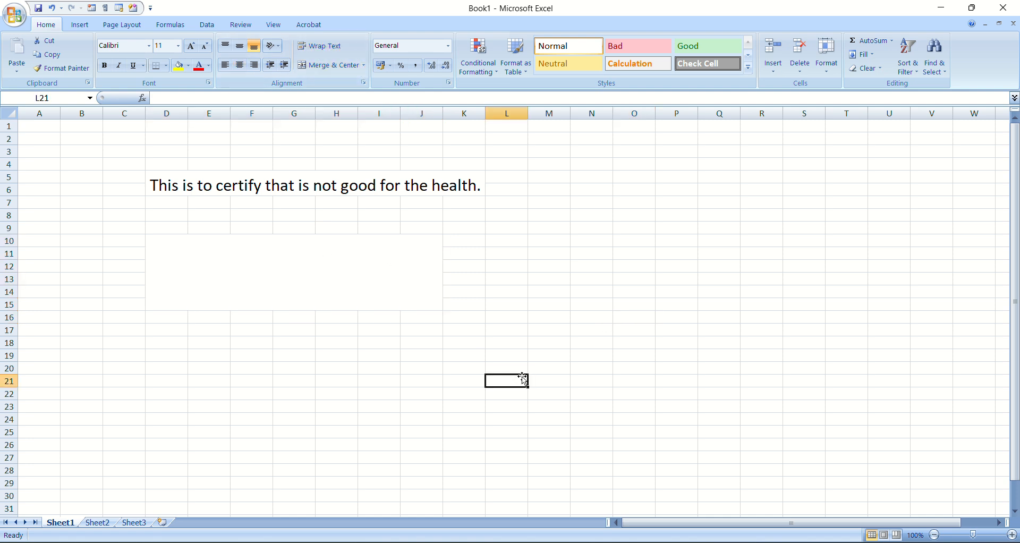
left_click(331, 275)
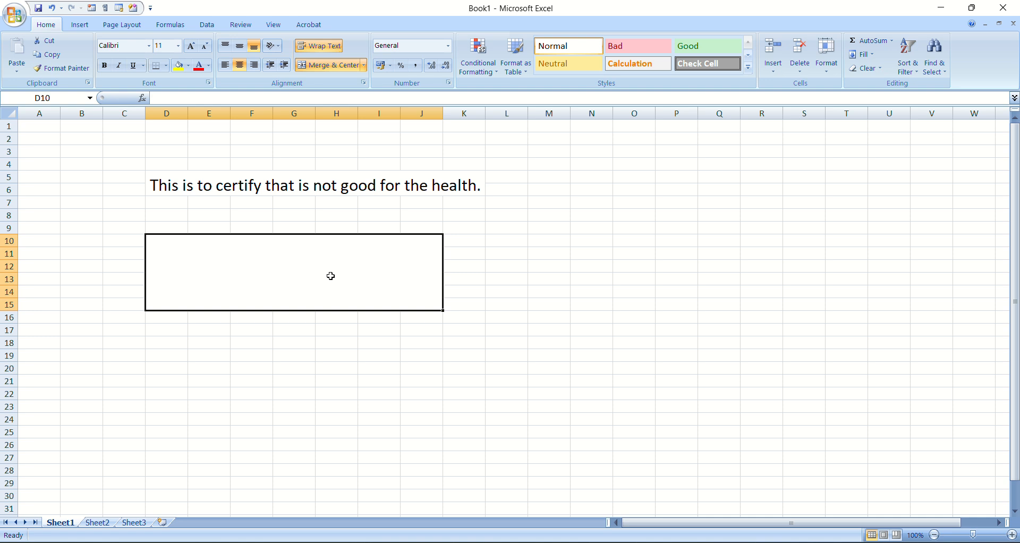
left_click(180, 67)
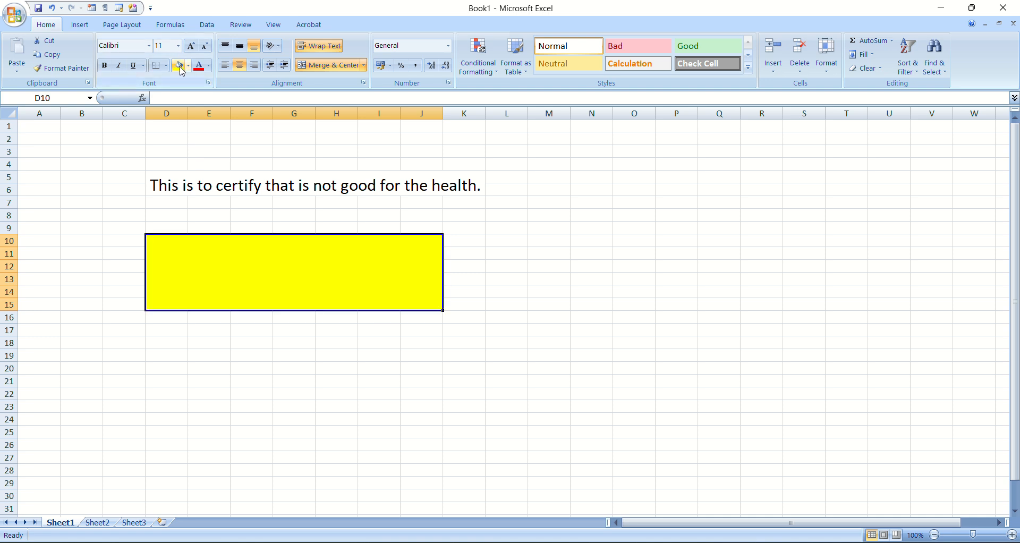
Copy the sentence from the merged cell D5:K6 into the merged cell D10:J15
left_click(237, 186)
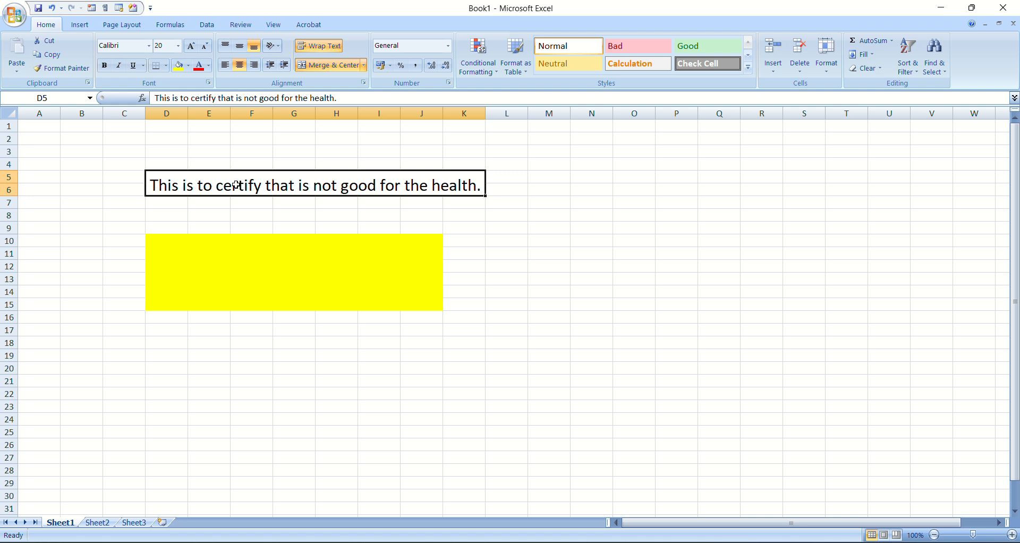
key("ctrl+c")
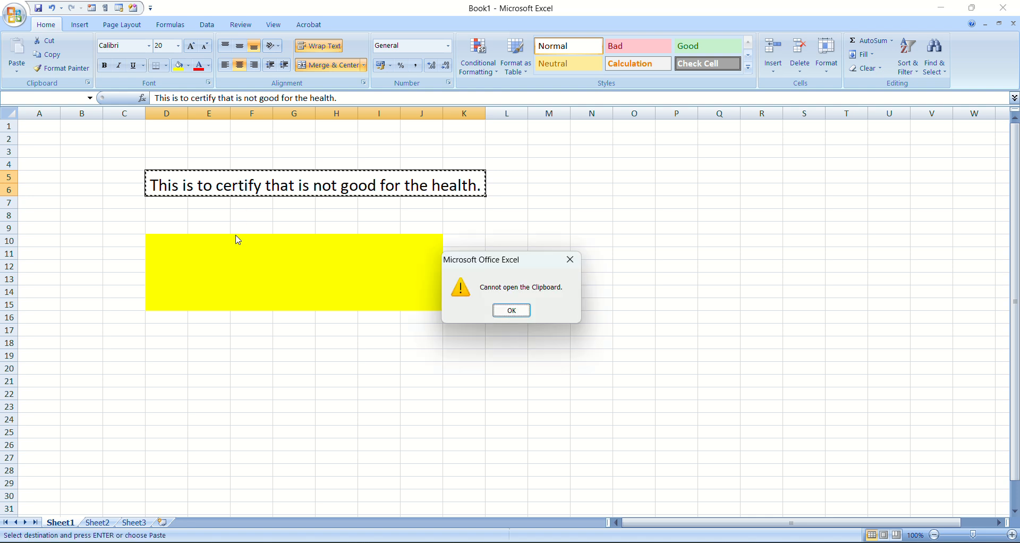
left_click(511, 310)
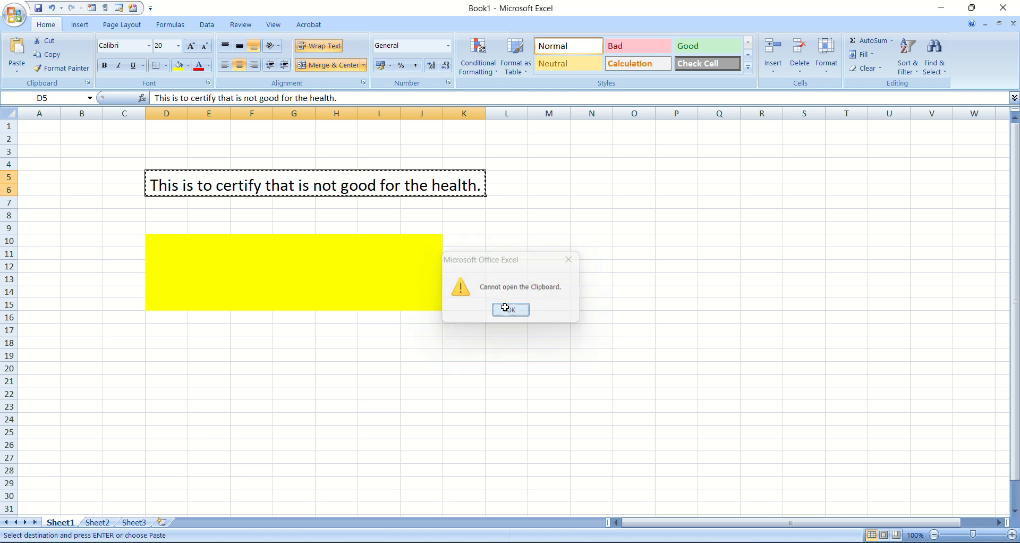
left_click(318, 287)
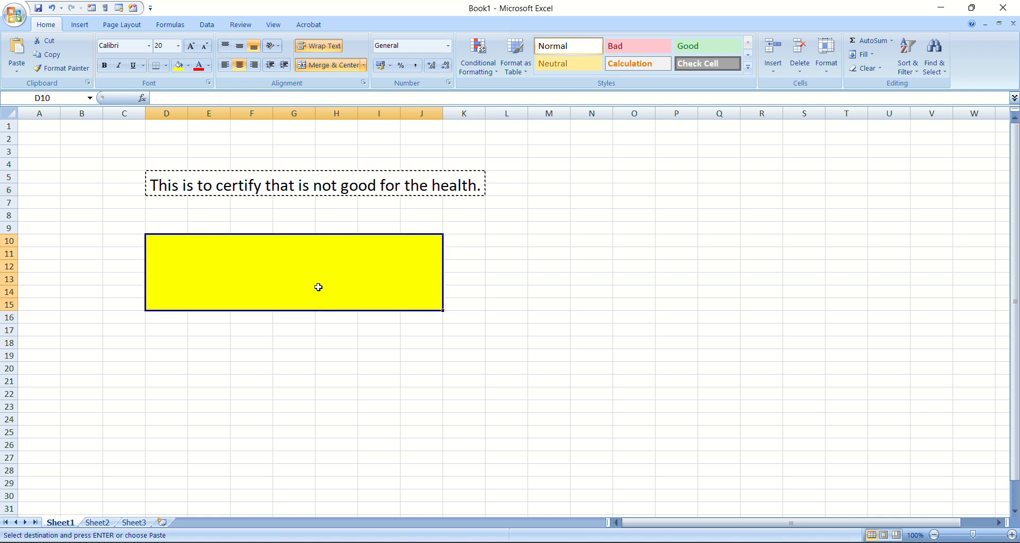
key("ctrl+v")
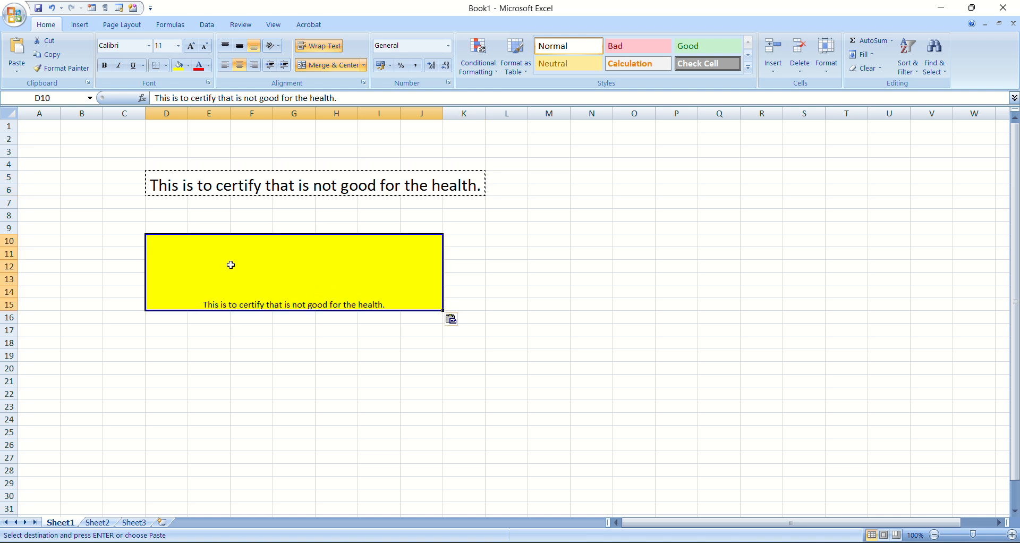
Enlarge the font of the sentence in the merged cell D10:J15 to size 28
left_click(191, 46)
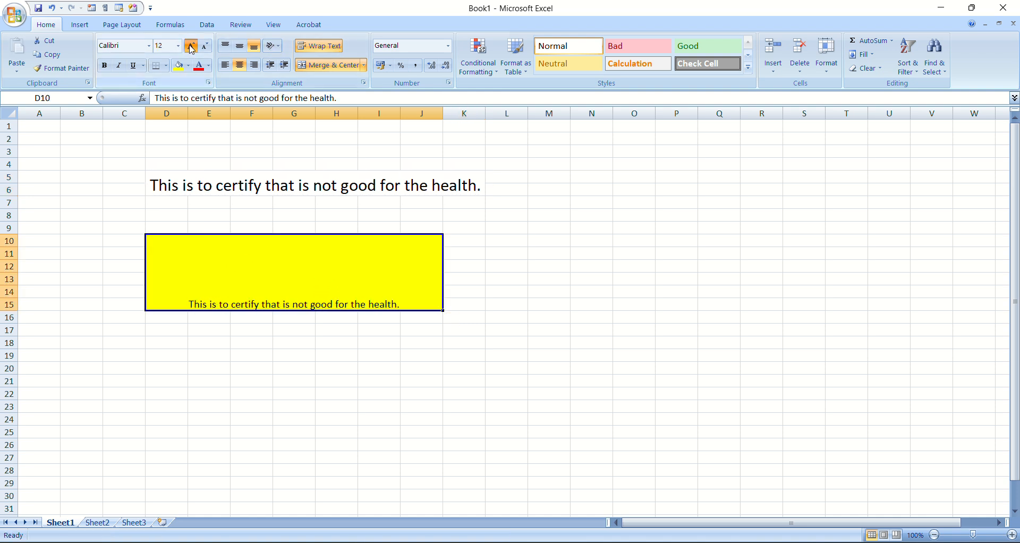
left_click(191, 46)
left_click(191, 46)
left_click(191, 46)
left_click(192, 47)
left_click(191, 46)
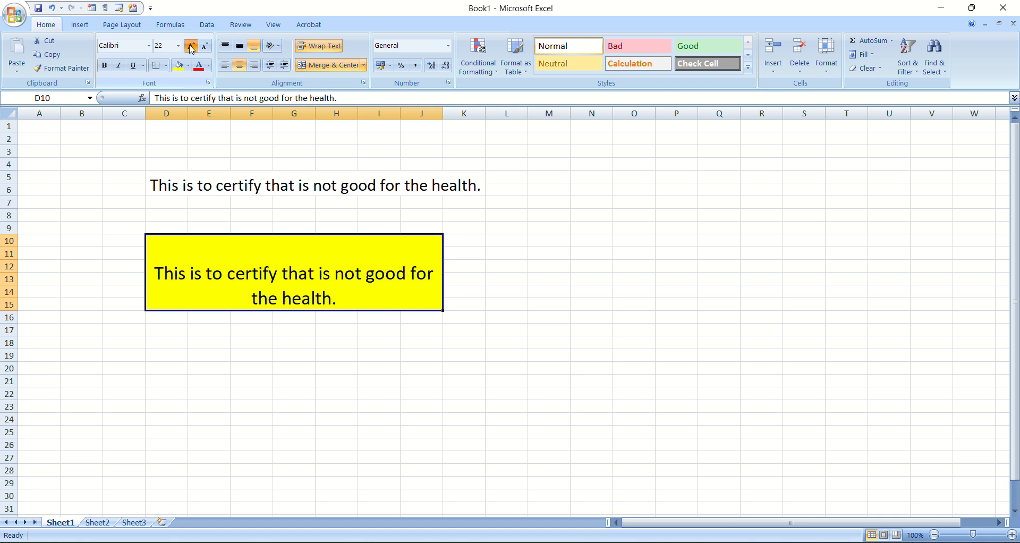
left_click(192, 46)
left_click(191, 46)
left_click(191, 47)
left_click(191, 47)
left_click(191, 47)
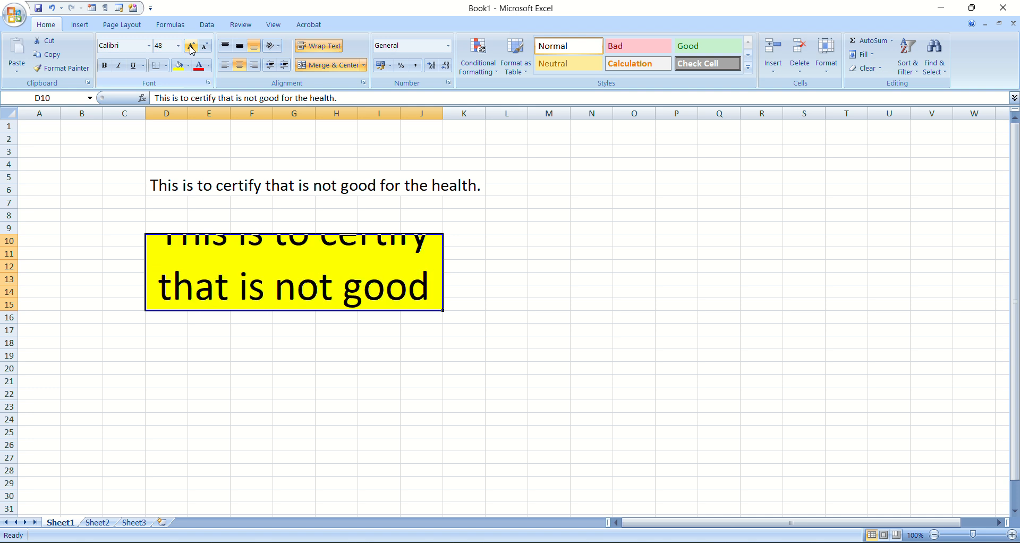
left_click(206, 48)
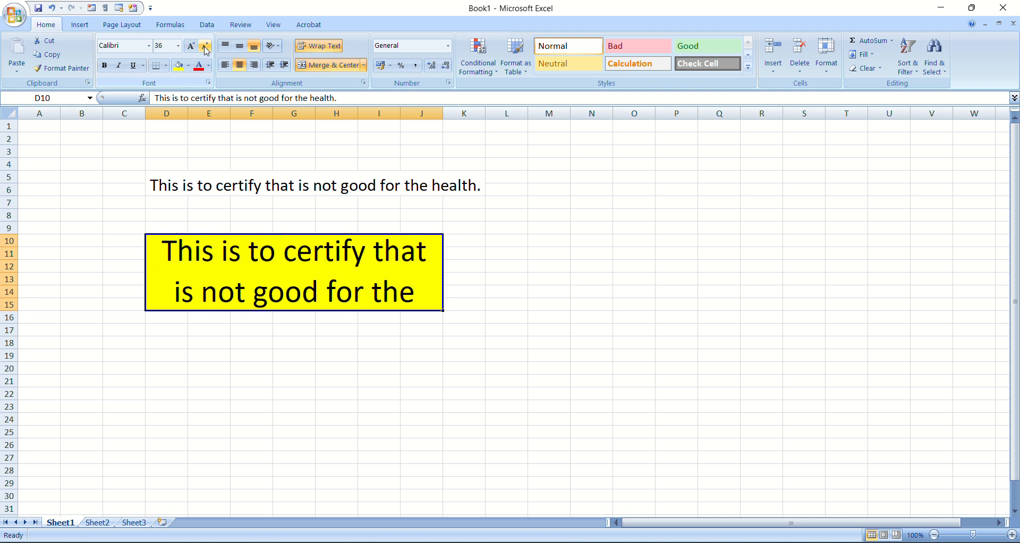
left_click(206, 48)
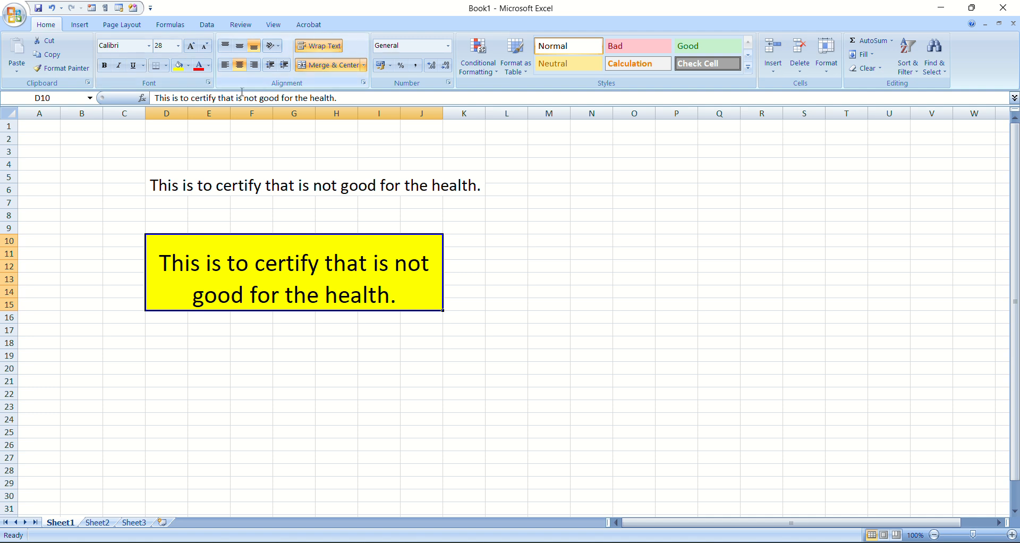
Try red, dark blue and dark aqua font colours on the sentence in the merged cell D10:J15
left_click(198, 66)
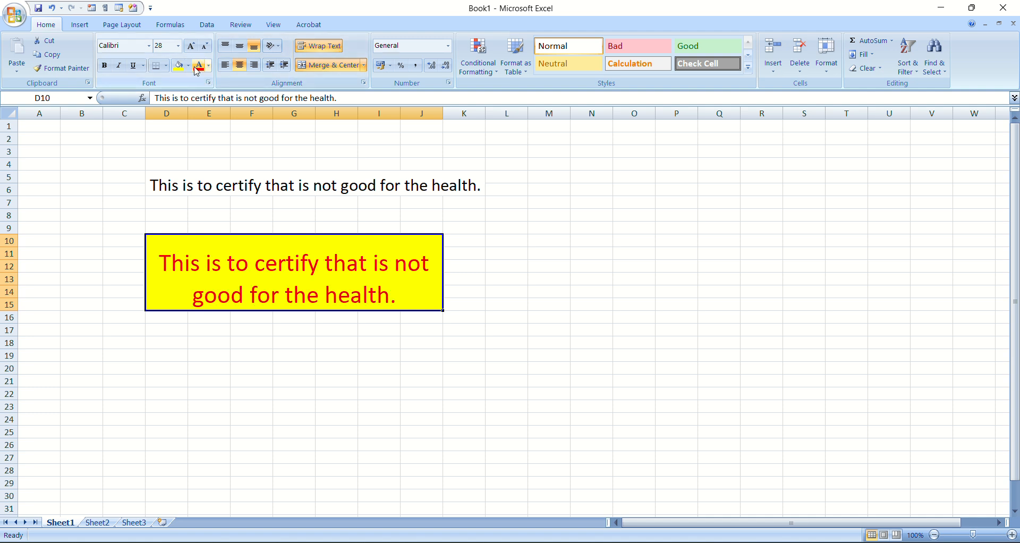
left_click(209, 65)
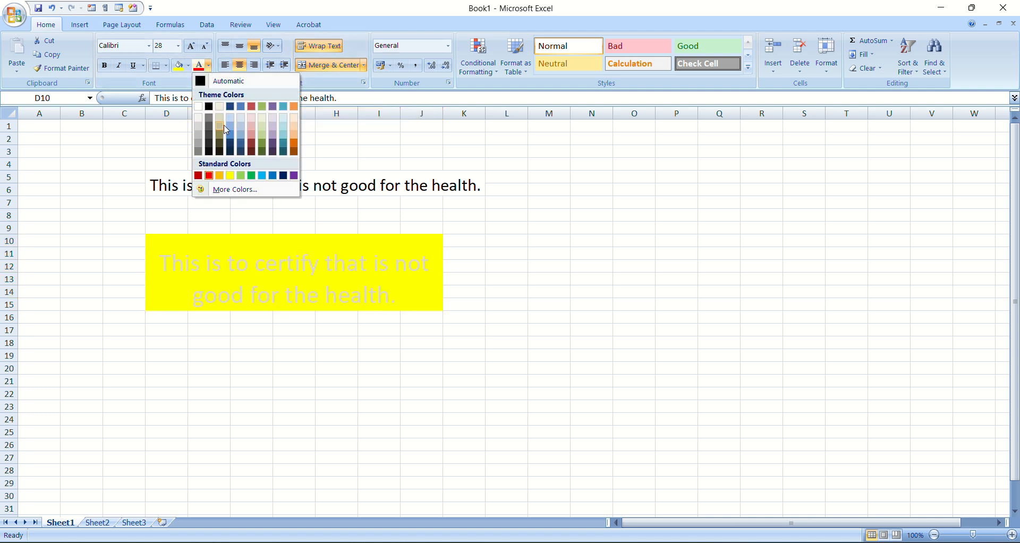
left_click(233, 148)
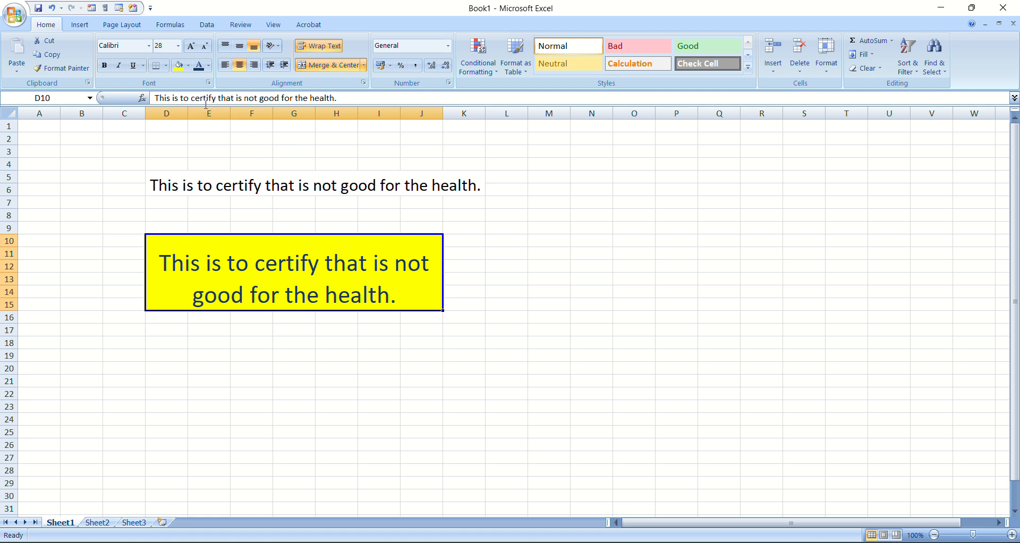
left_click(209, 66)
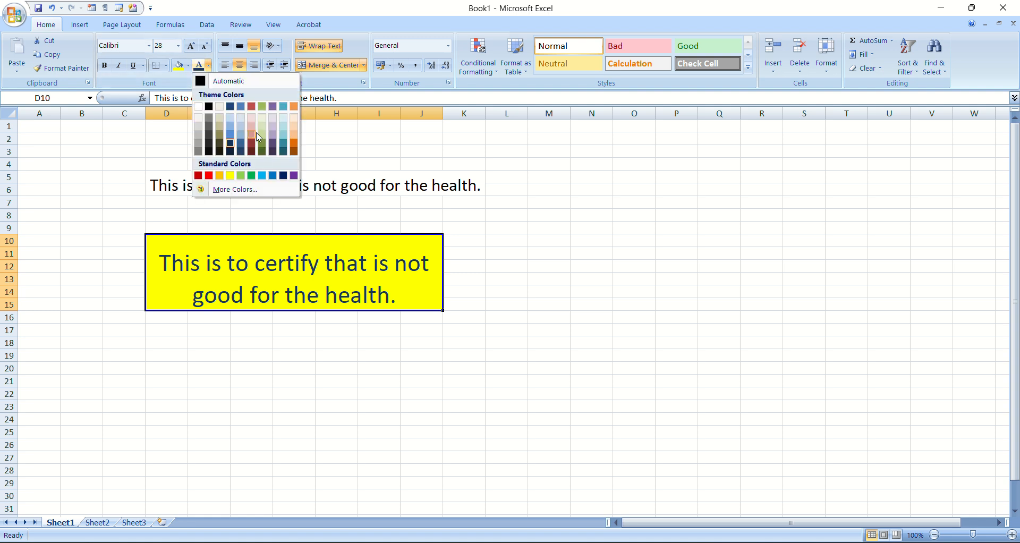
left_click(283, 153)
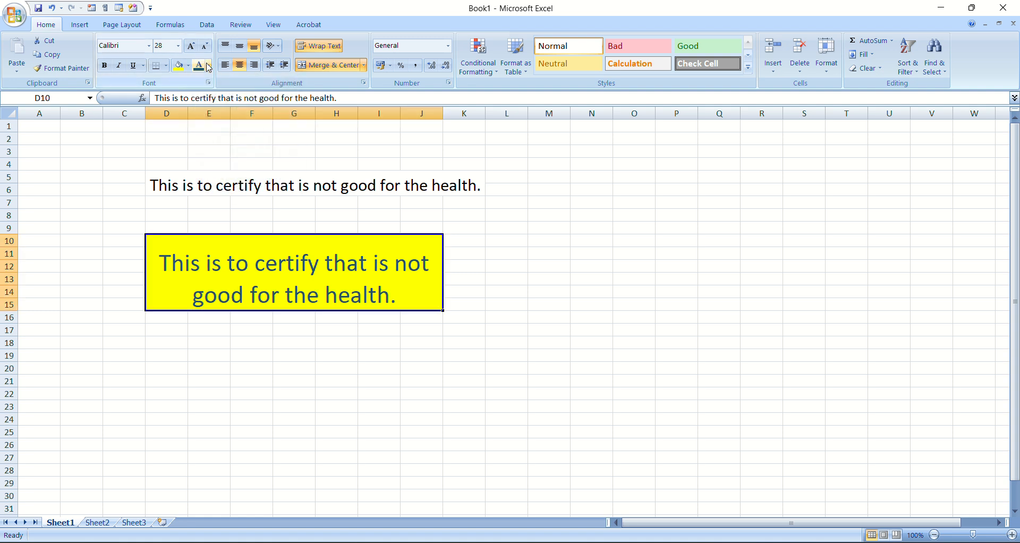
Set the font colour in the merged cell D10:J15 to standard red and its fill to light purple
left_click(209, 65)
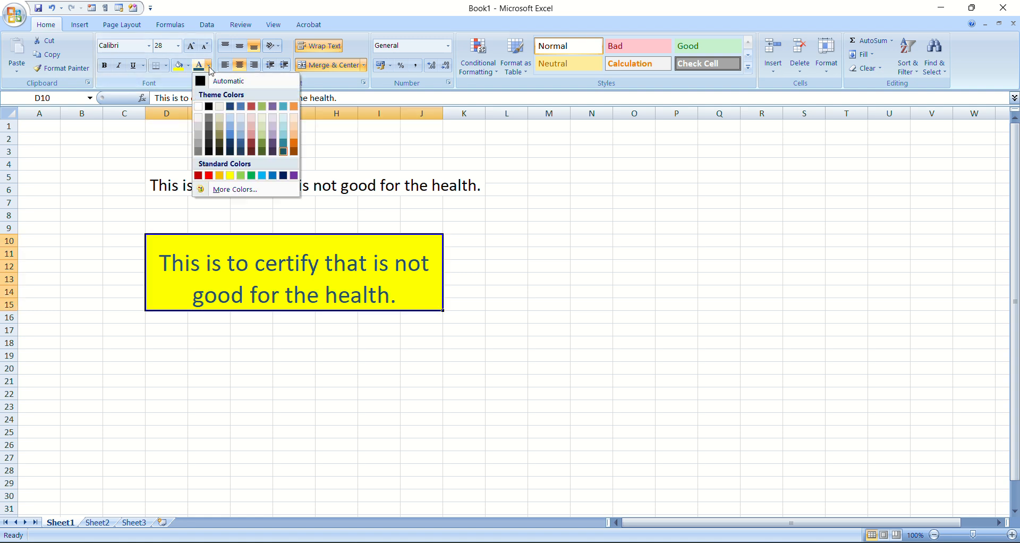
left_click(209, 176)
left_click(189, 66)
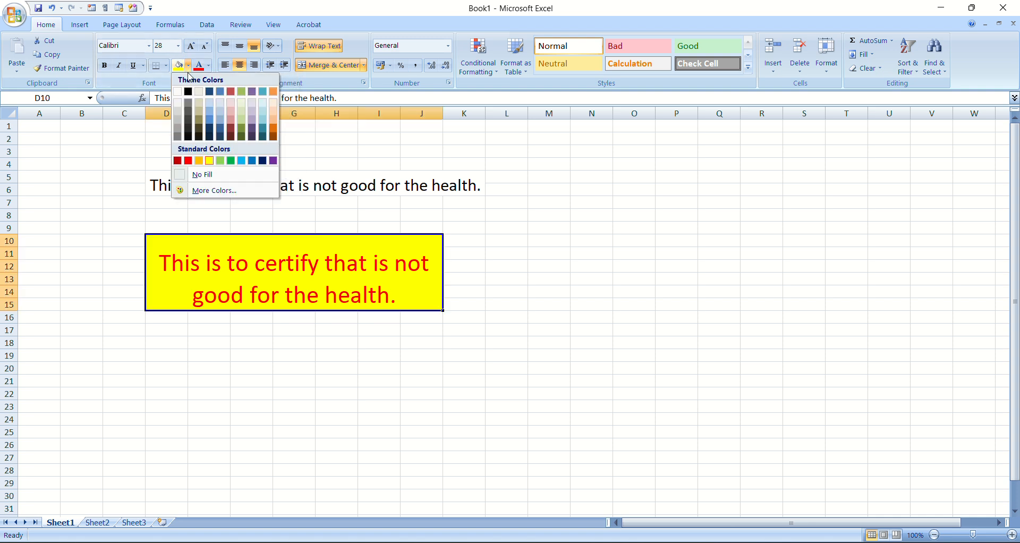
left_click(252, 114)
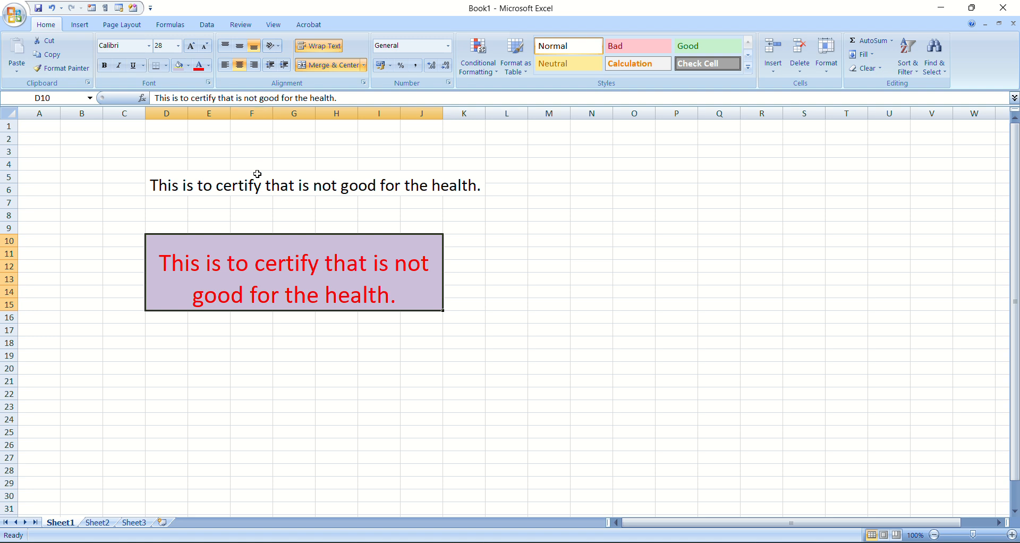
Fill the merged cell D5:K6 with dark olive green and set its font colour to yellow
left_click(257, 174)
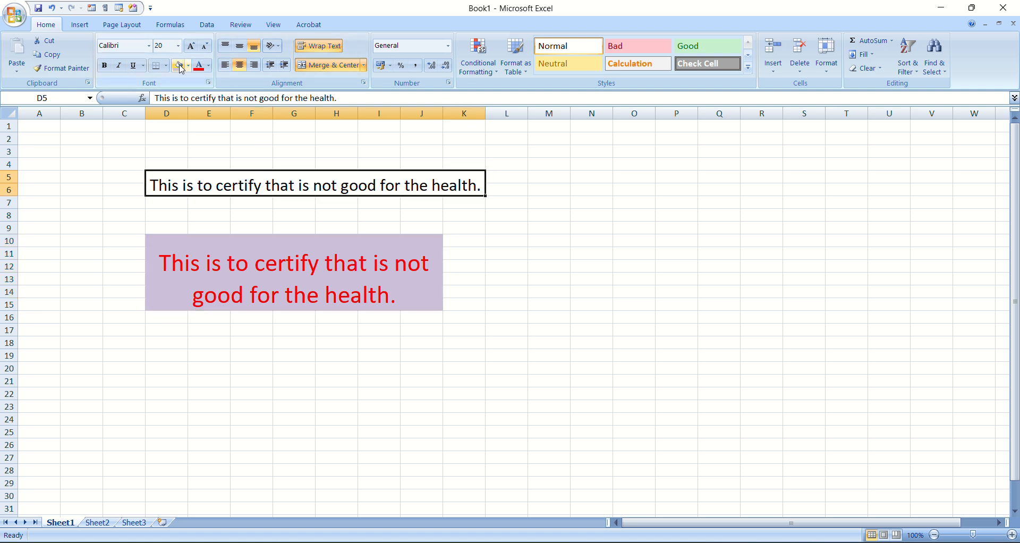
left_click(198, 66)
left_click(188, 66)
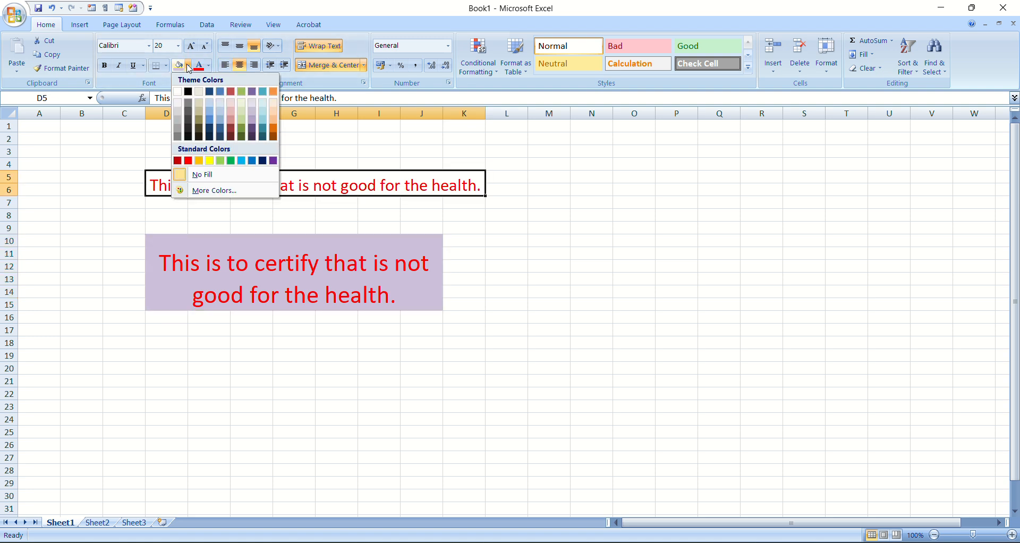
left_click(240, 130)
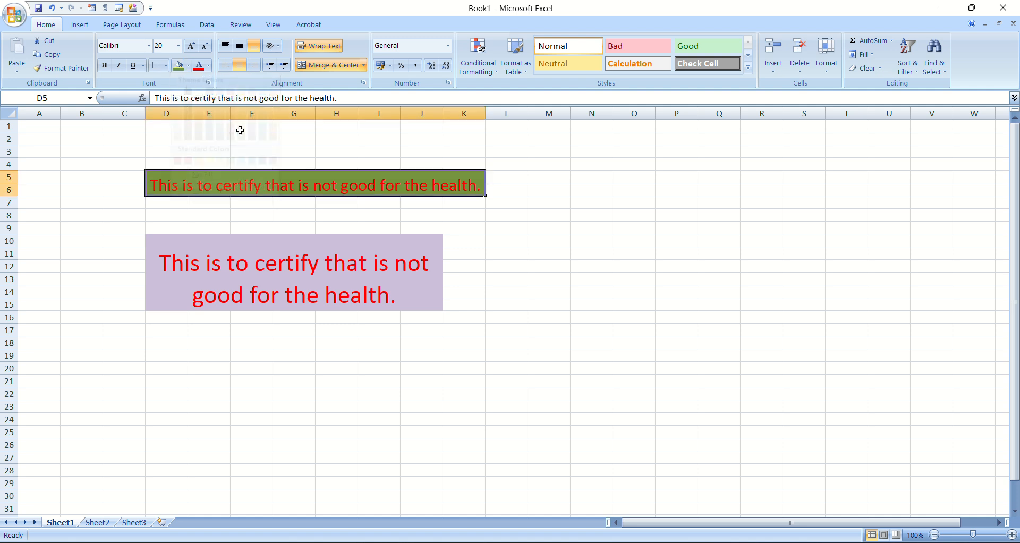
left_click(208, 66)
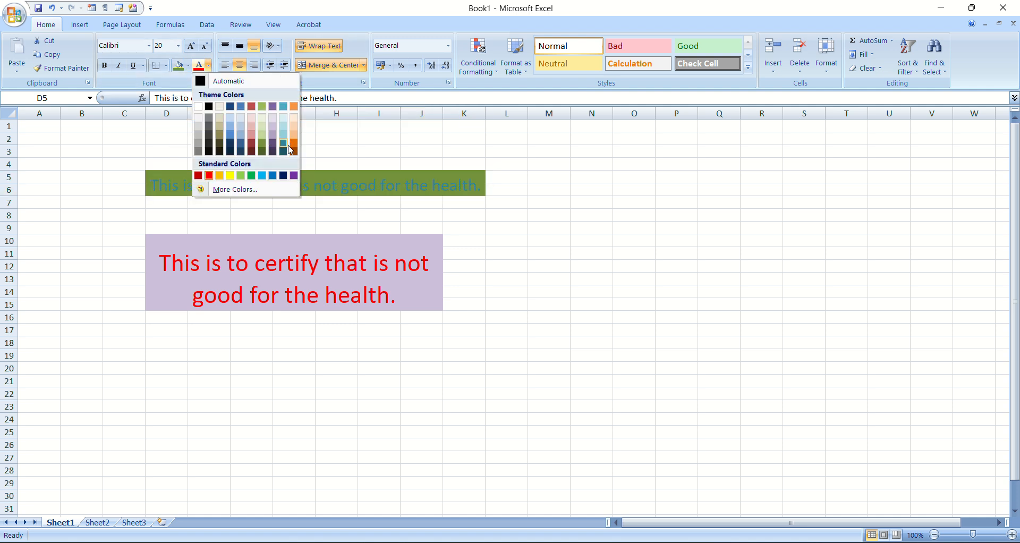
left_click(232, 175)
left_click(437, 273)
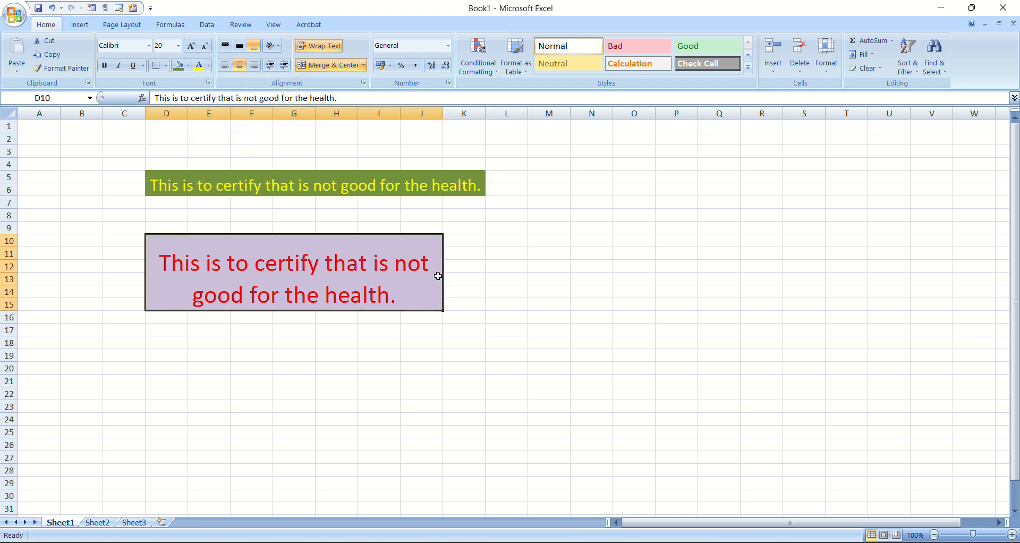
left_click(484, 307)
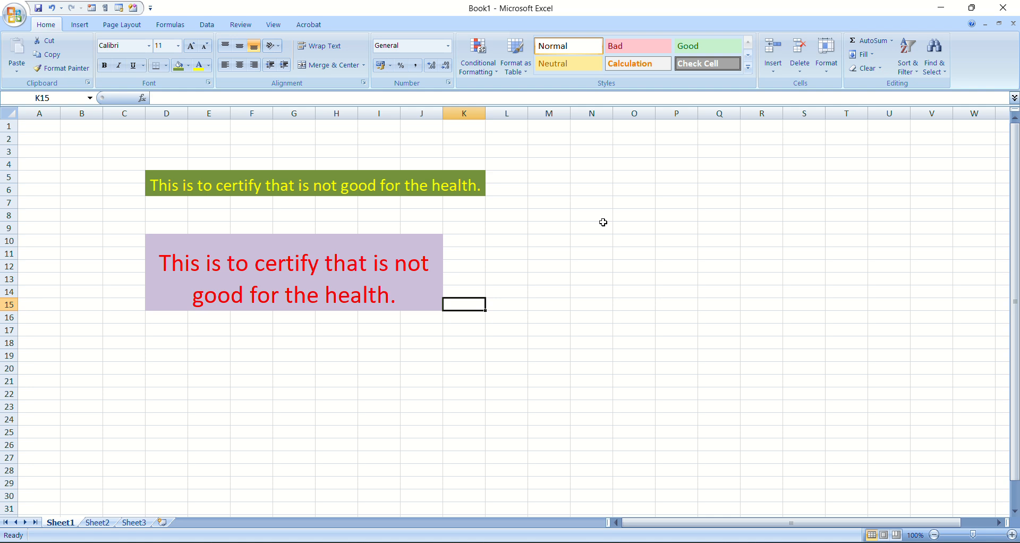
Apply Merge Across to the range M7:R16, then select its first merged row
left_click(364, 65)
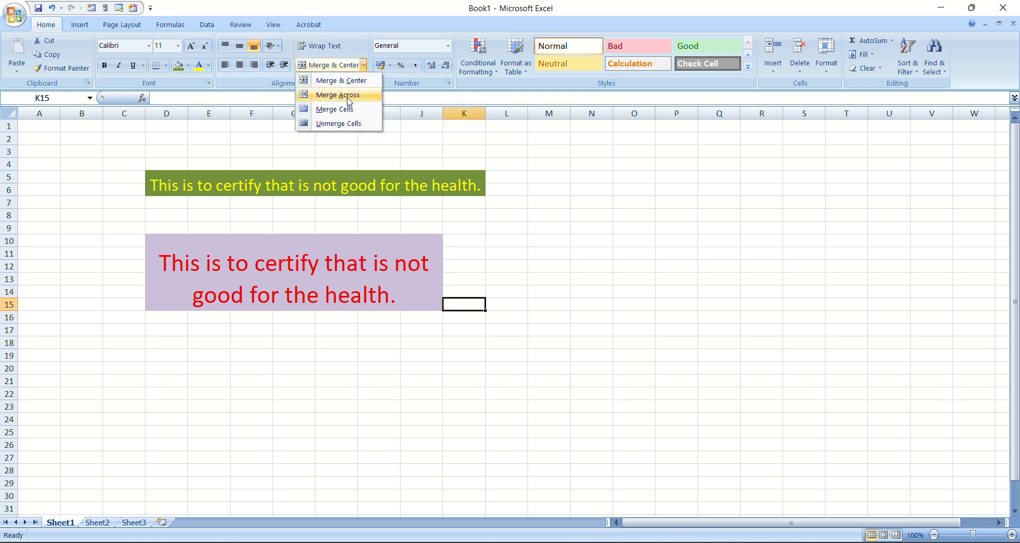
left_click(563, 211)
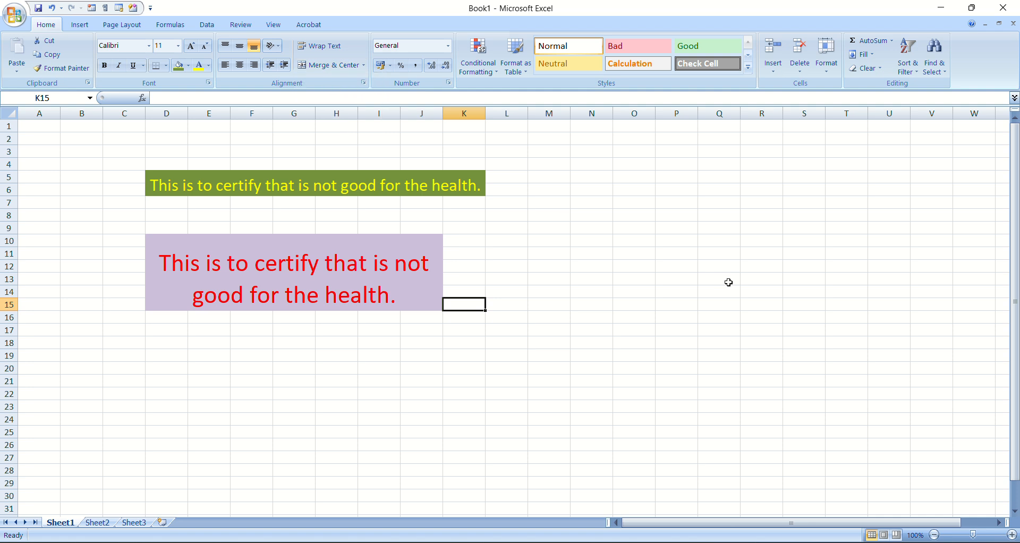
left_click_drag(547, 203, 769, 322)
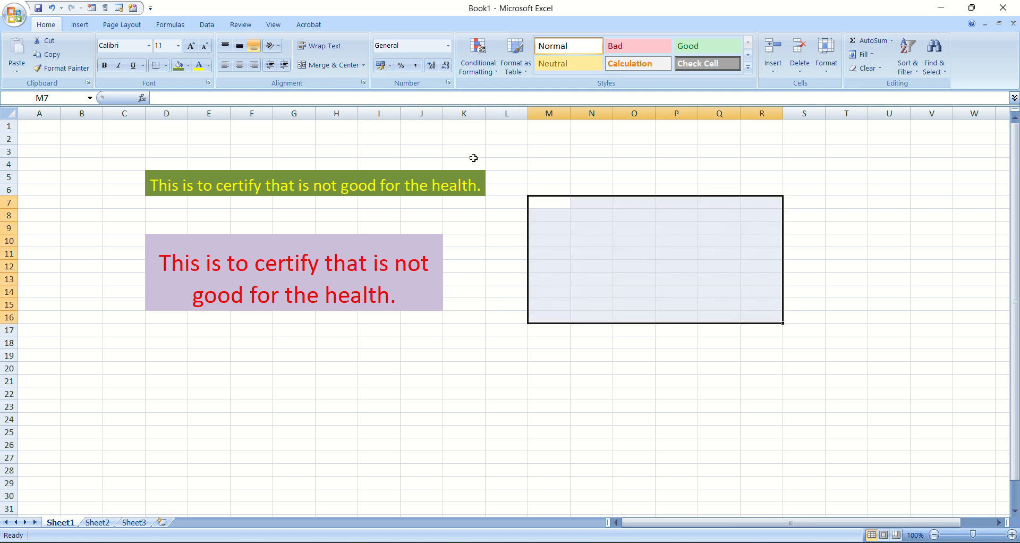
left_click(365, 65)
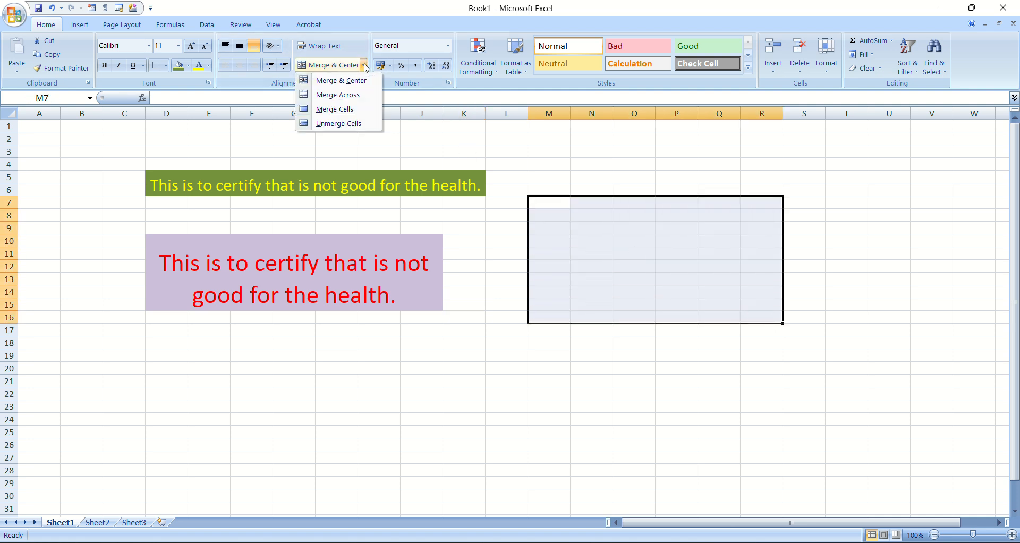
left_click(356, 104)
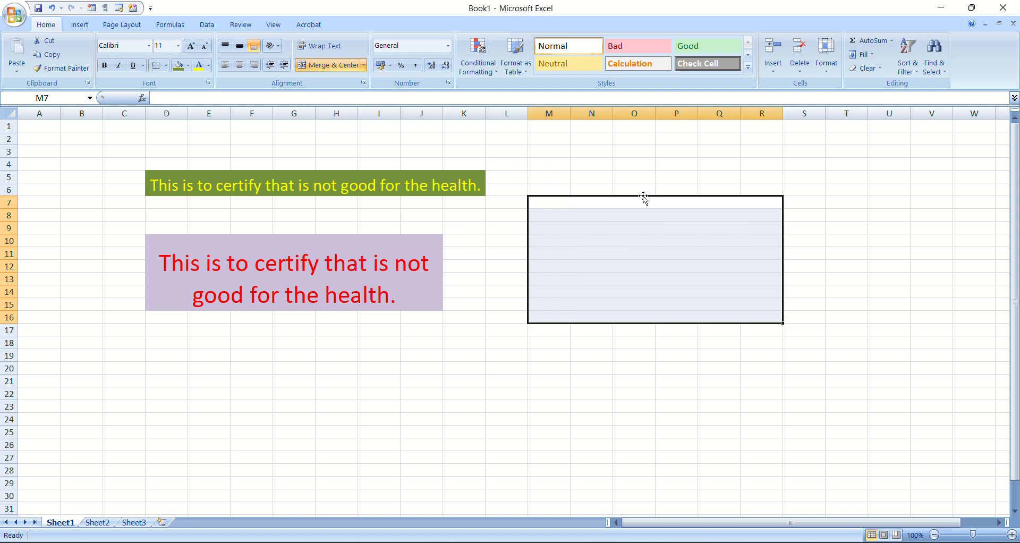
left_click(828, 217)
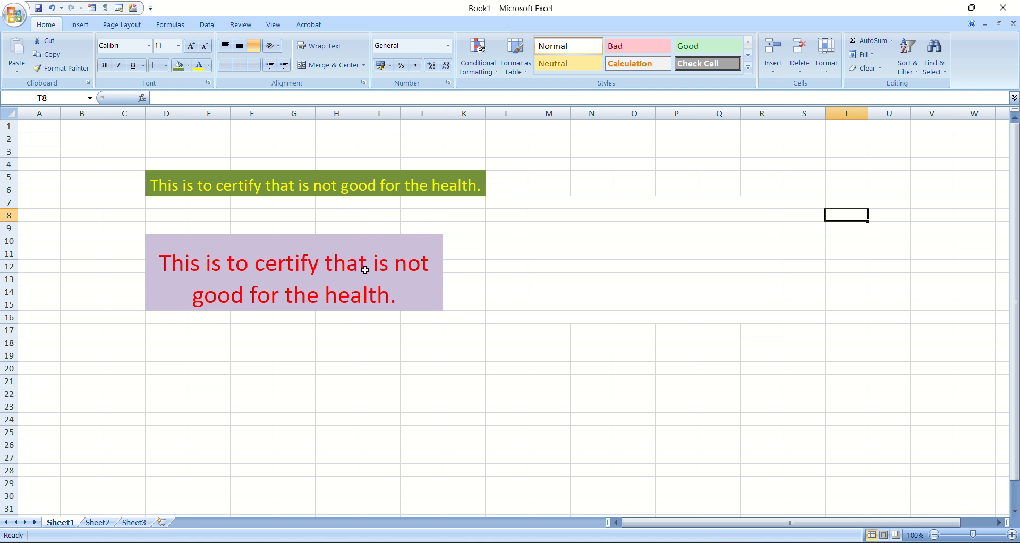
left_click(555, 202)
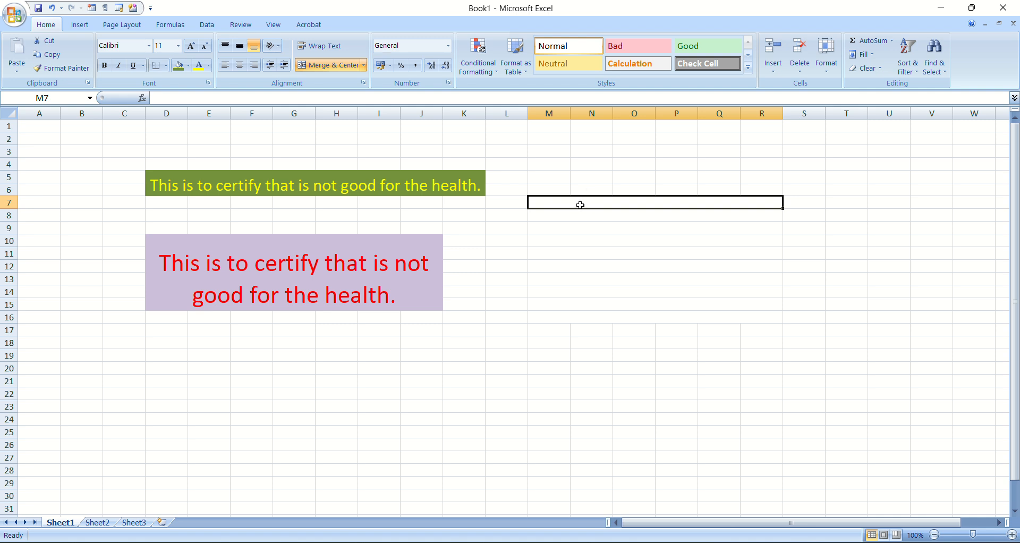
Check the separately merged rows 8, 9 and 16 in columns M to R, and the merge options for the merged cell D10:J15
left_click(629, 213)
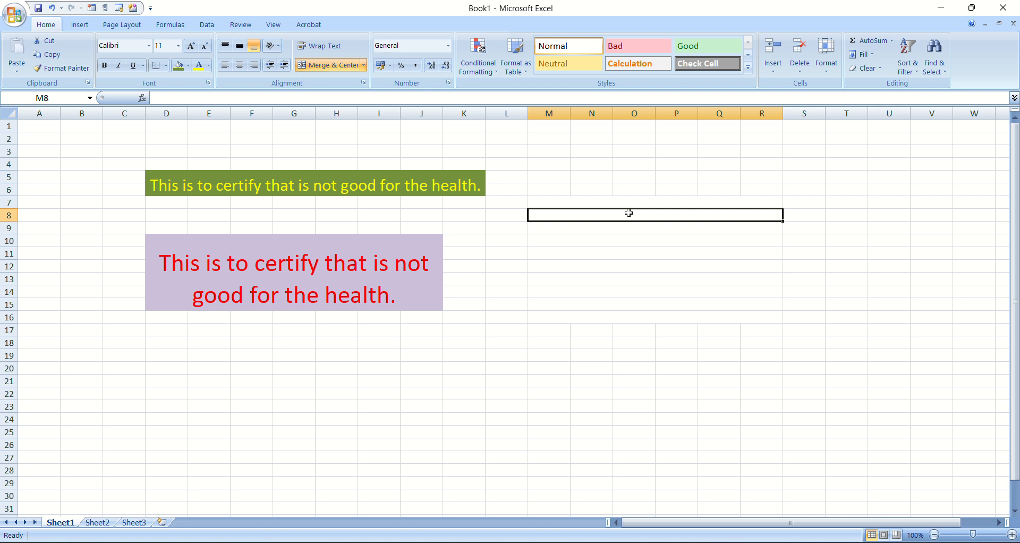
left_click(627, 230)
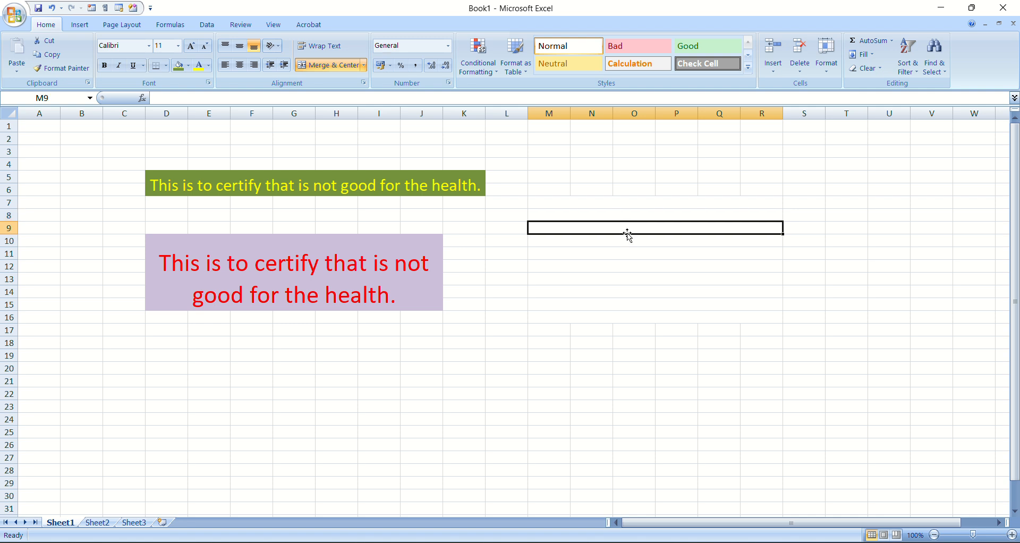
left_click(609, 316)
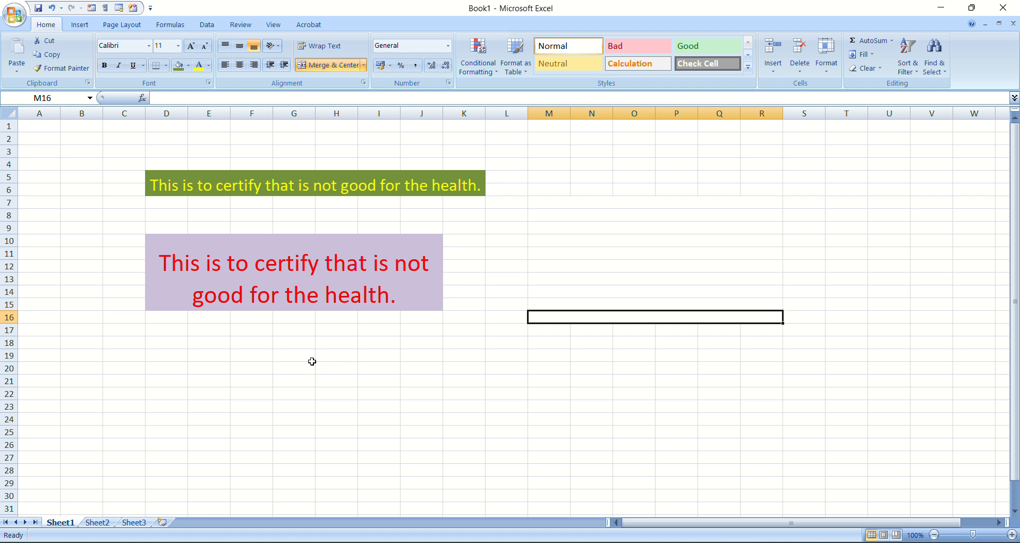
left_click(450, 370)
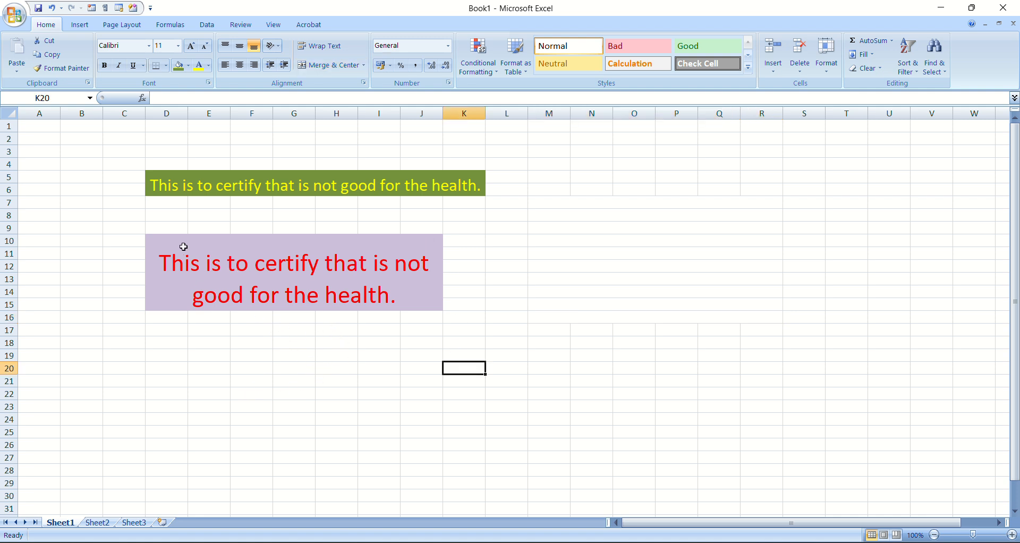
left_click(300, 245)
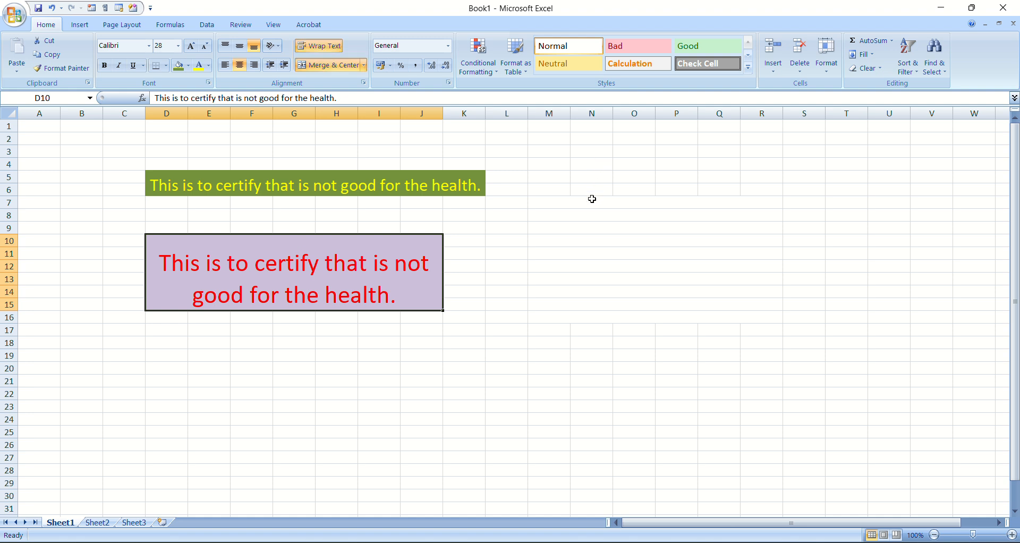
left_click(364, 65)
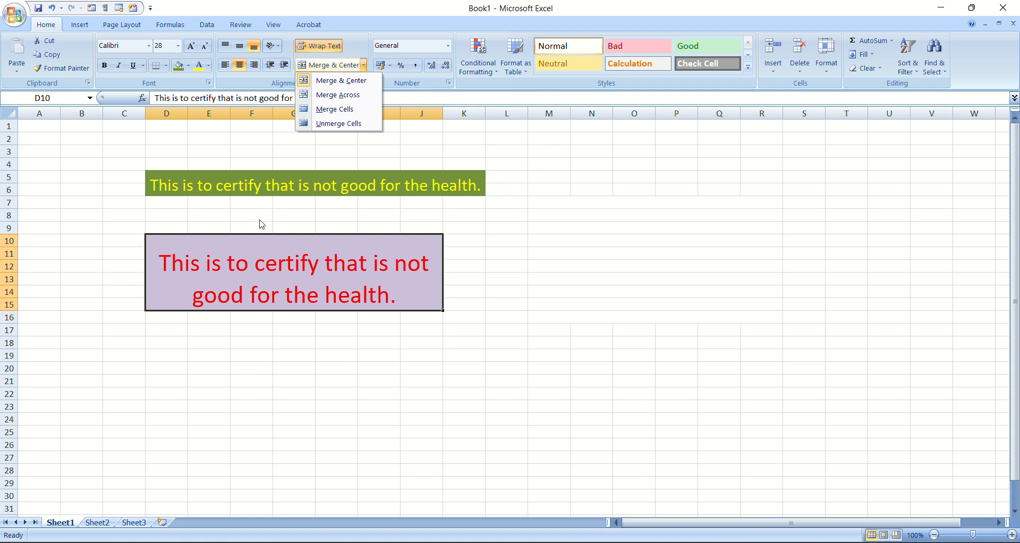
left_click(147, 369)
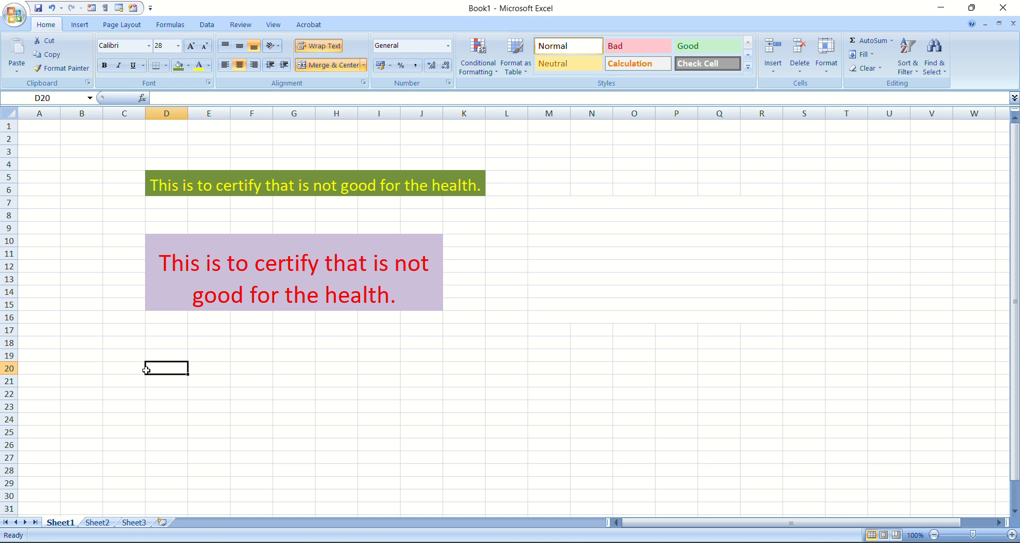
Merge the range D20:J26 into one cell with Merge Cells
left_click_drag(147, 370, 416, 440)
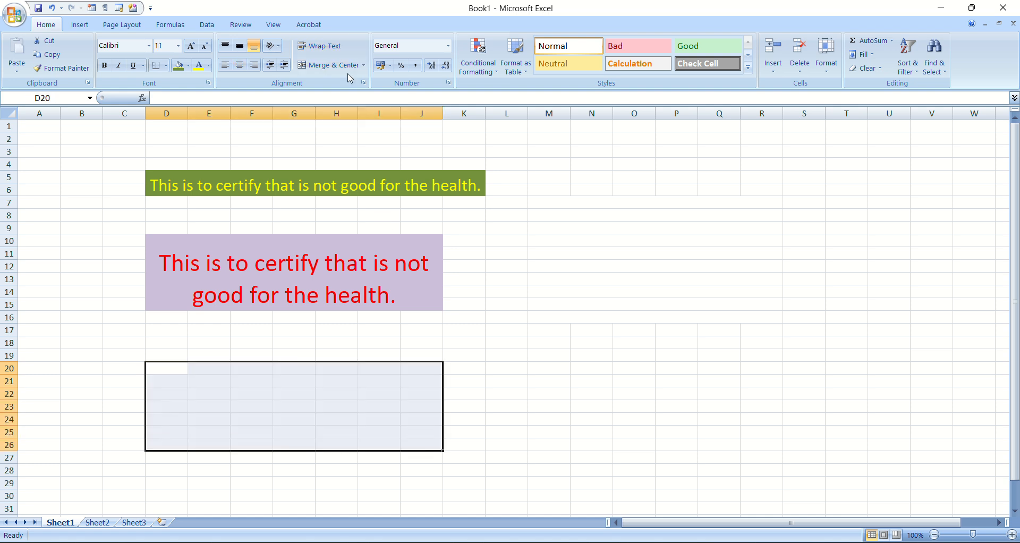
left_click(366, 67)
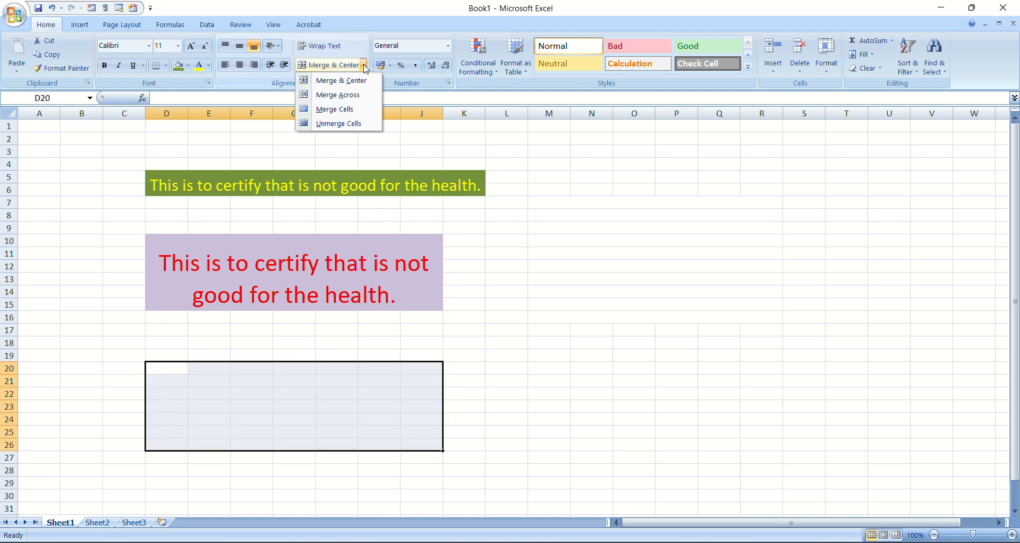
left_click(344, 116)
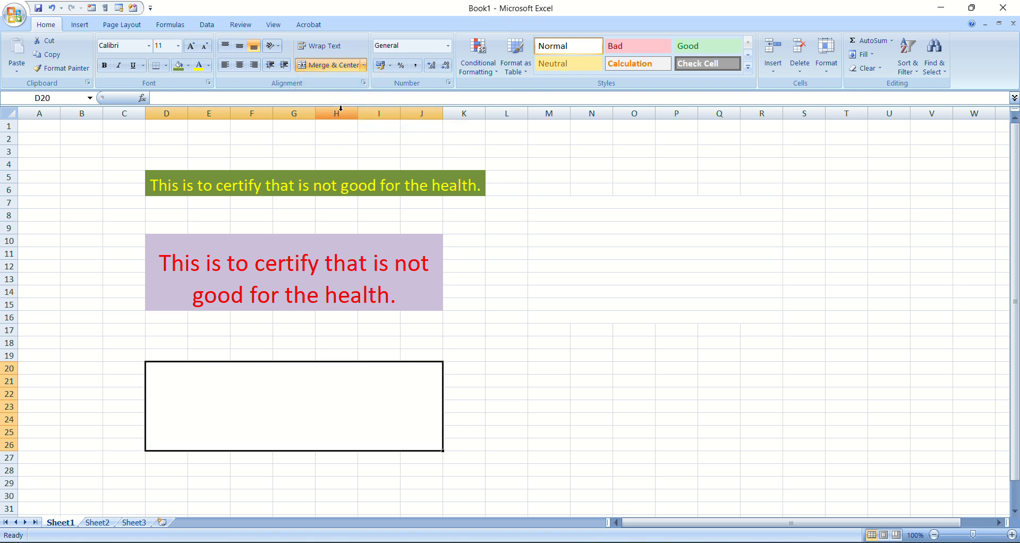
left_click(499, 315)
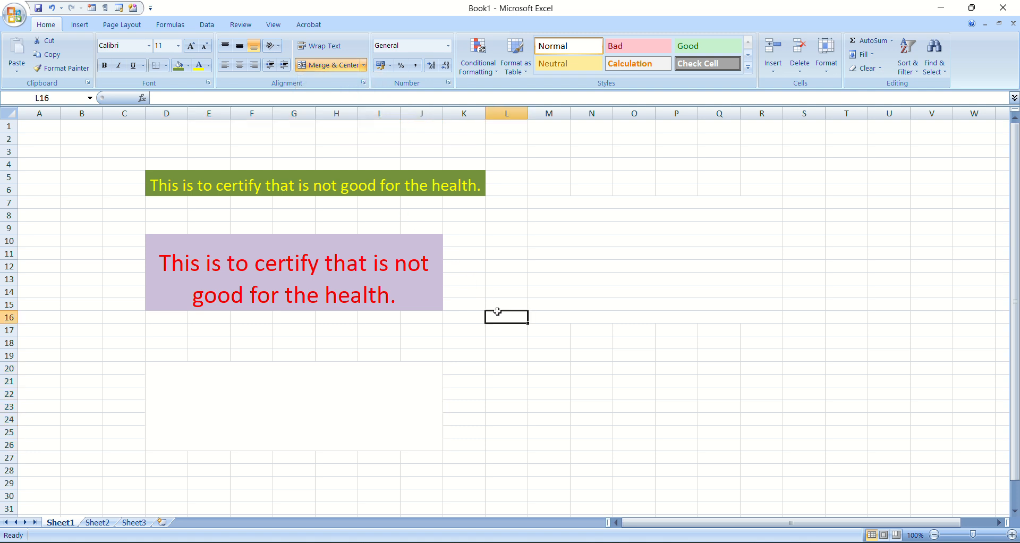
Unmerge the blank merged cell D20:J26 back into individual cells
left_click(340, 393)
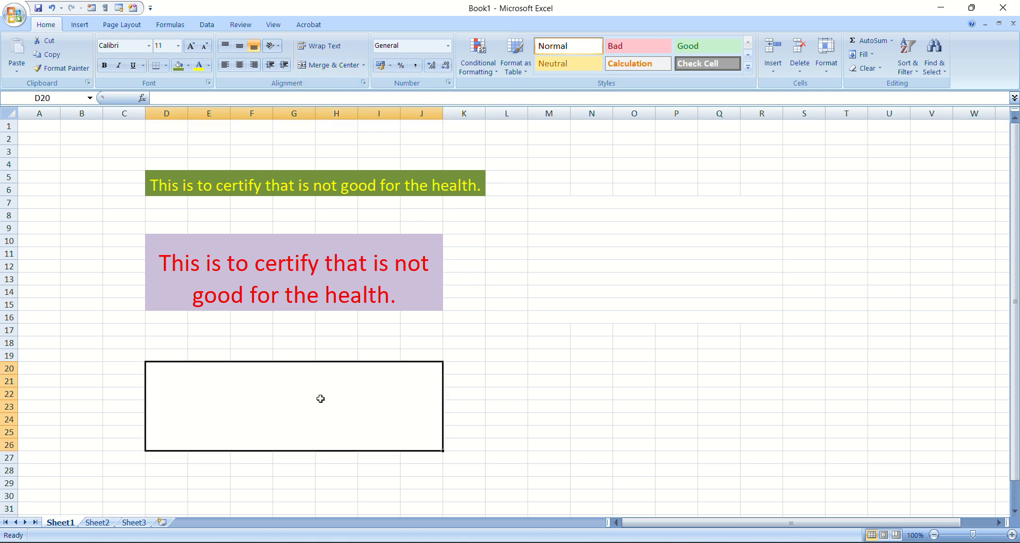
left_click(364, 65)
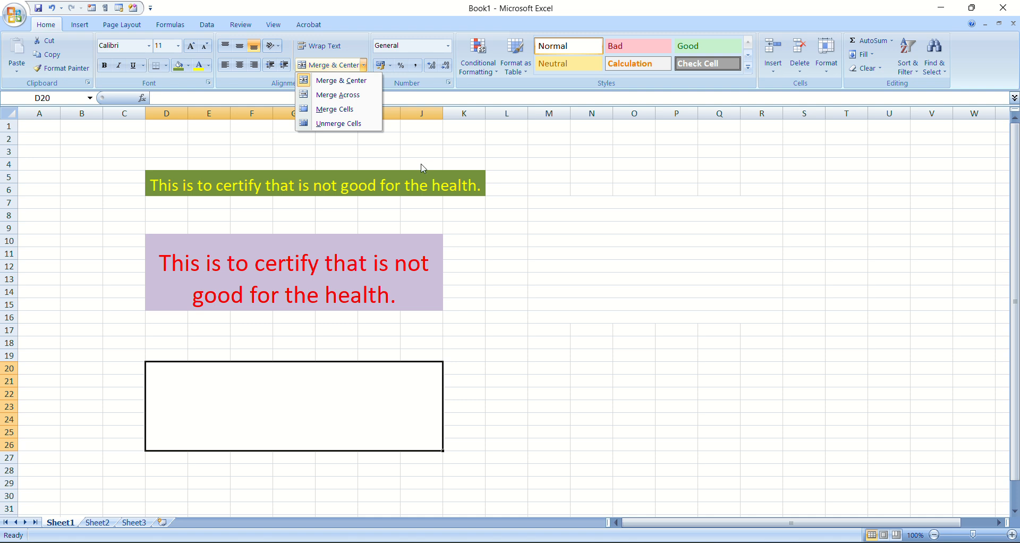
left_click(343, 123)
left_click(546, 313)
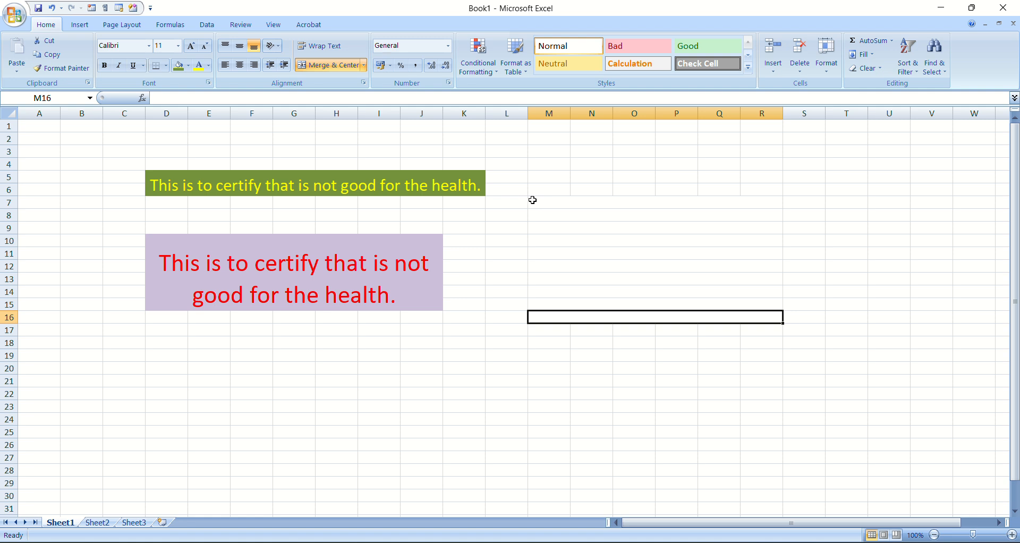
Unmerge the range M6:R15 to split its row-wise merged cells into individual cells
left_click_drag(579, 228, 659, 306)
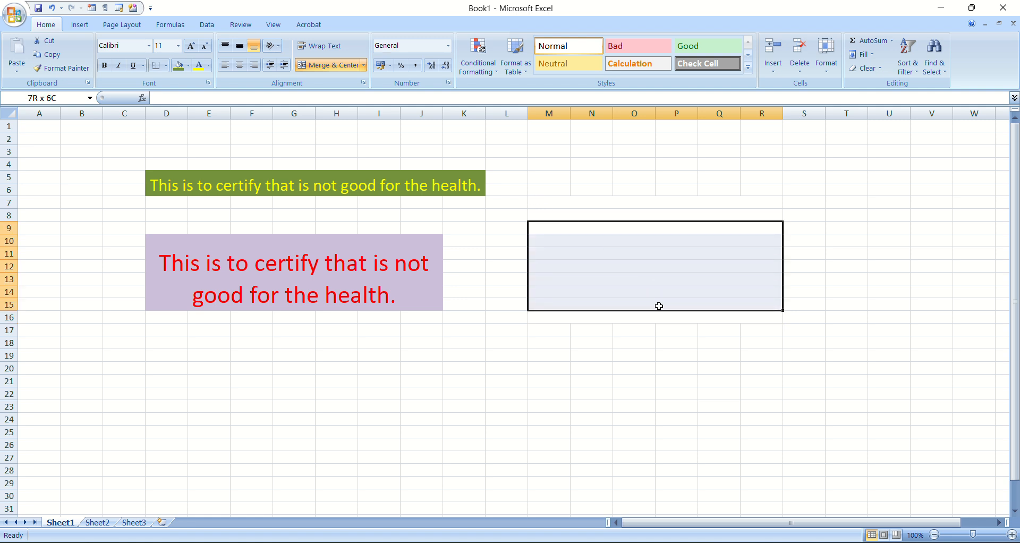
left_click_drag(540, 184, 689, 296)
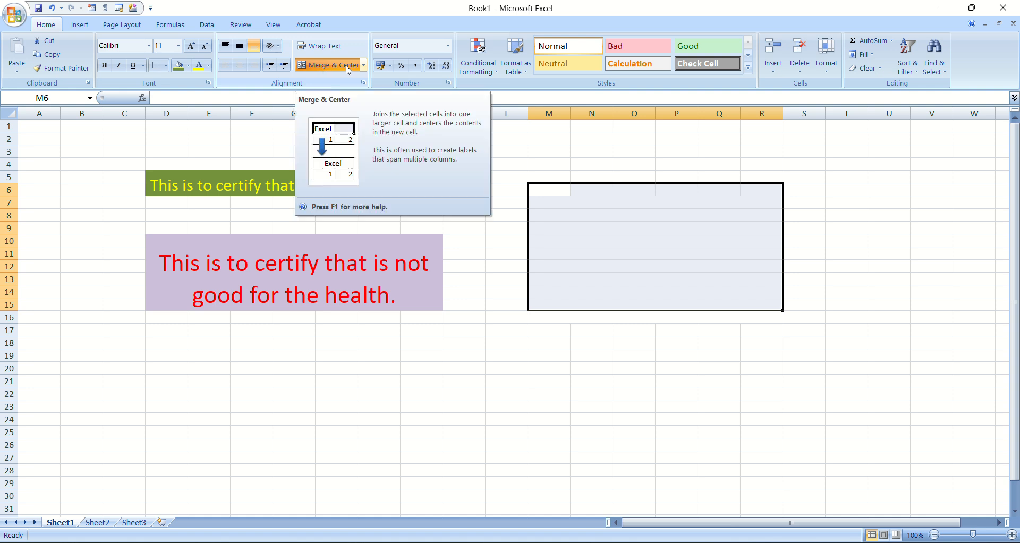
left_click(364, 65)
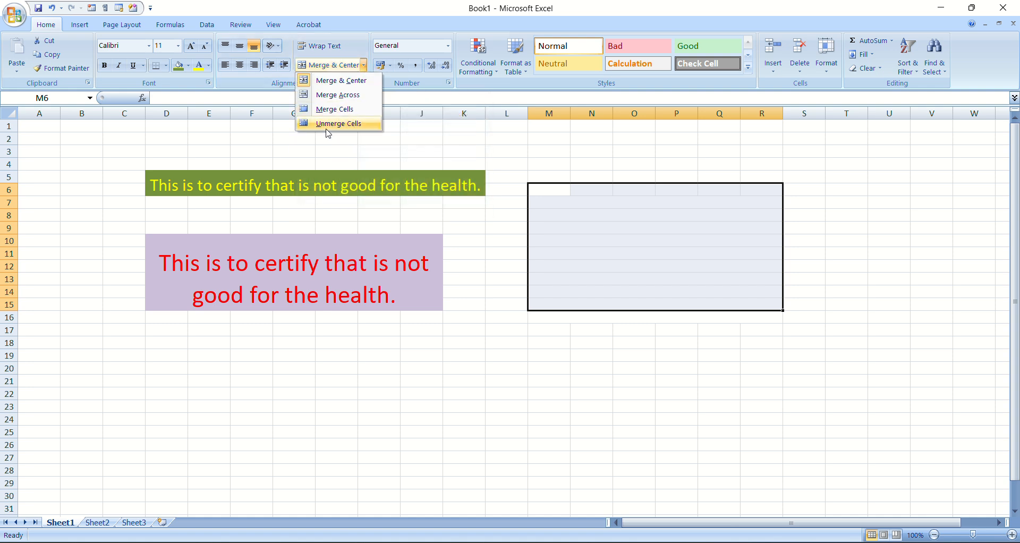
left_click(327, 126)
left_click(540, 341)
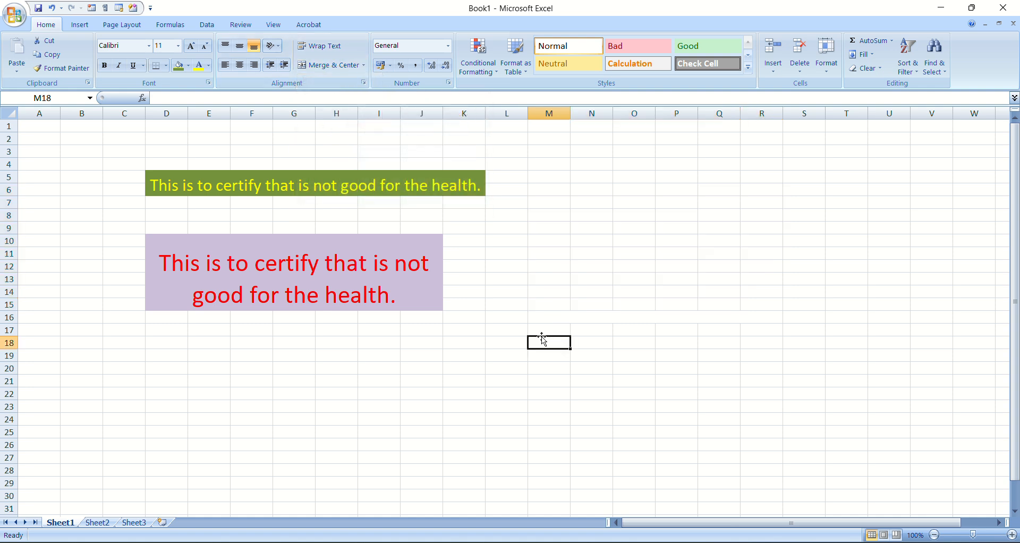